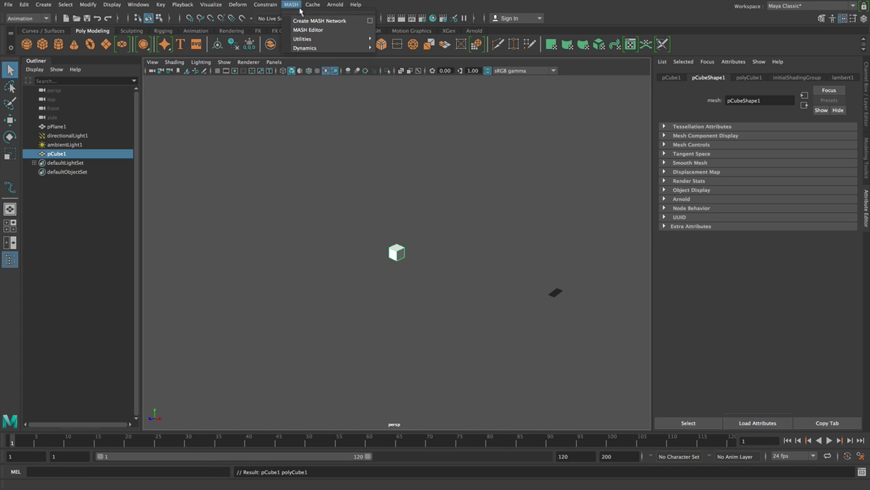
Step: Create a MASH network from pCube1 and add a Dynamics node to it
click(307, 21)
alt+middle_drag(574, 246, 500, 213)
click(675, 348)
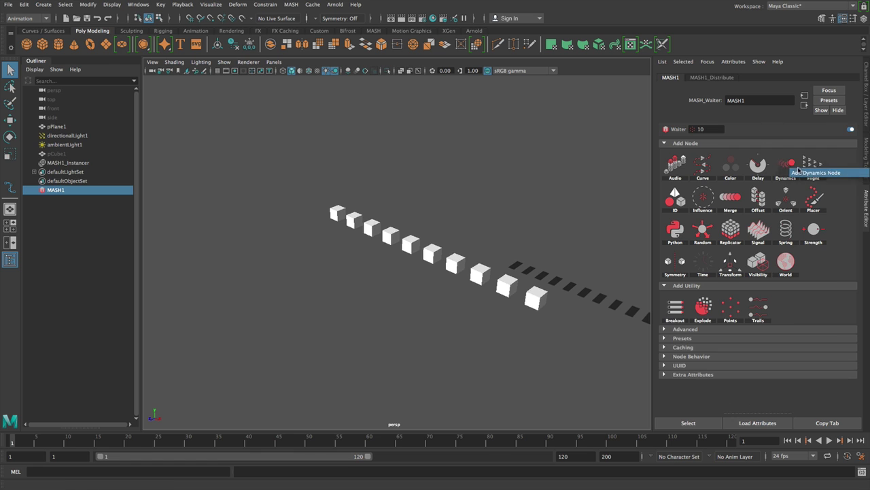
click(786, 166)
scroll(696, 250, up, 5)
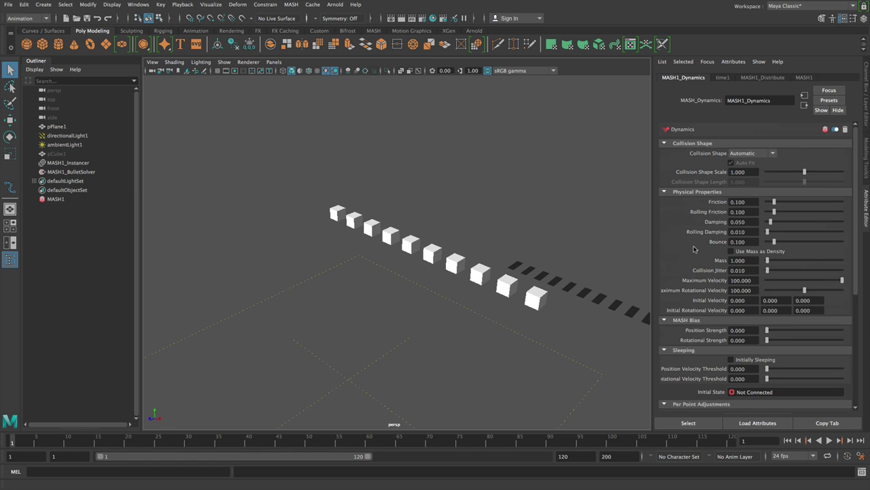
Step: Create a new constraint in the Dynamics node's Constraints list and open its attributes
scroll(695, 249, down, 6)
right_click(704, 320)
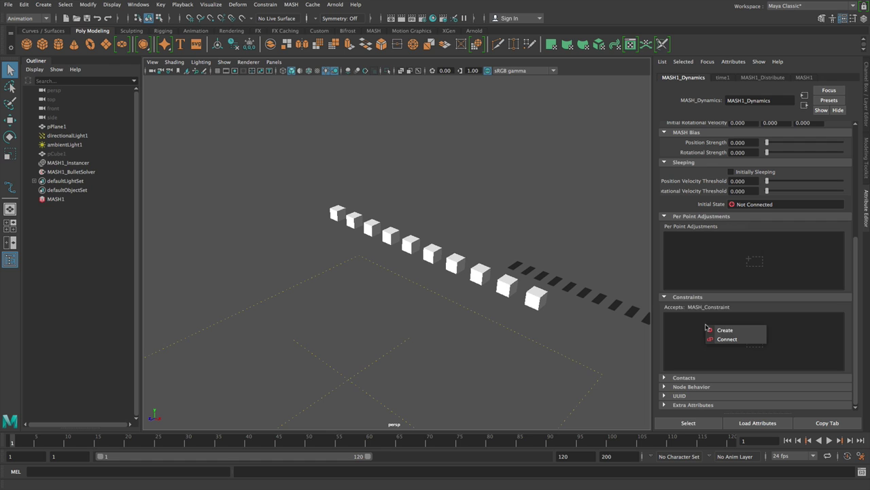
click(731, 329)
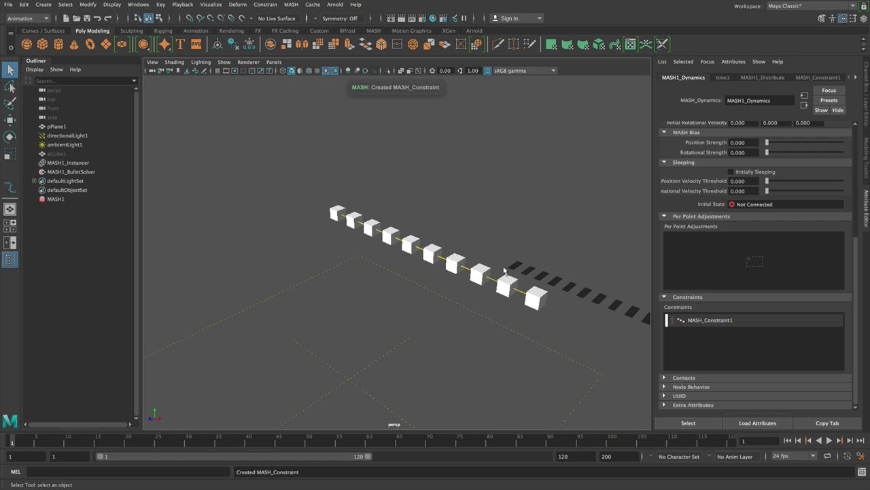
click(763, 329)
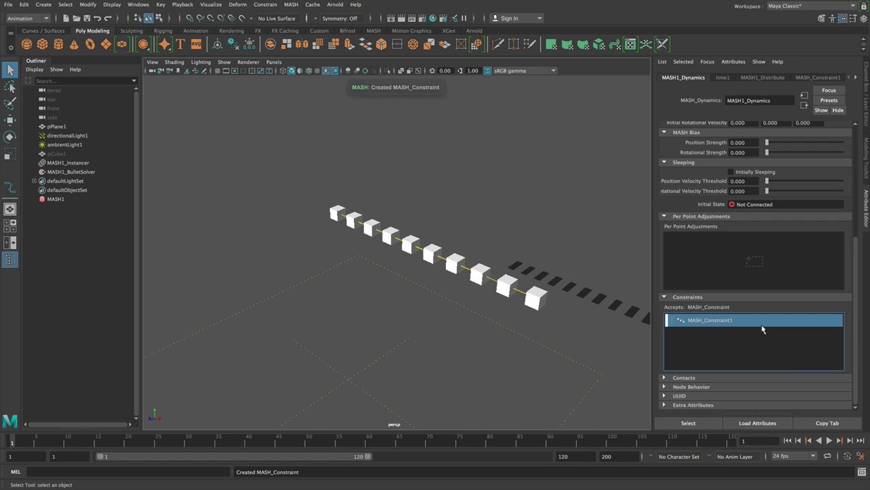
double_click(728, 320)
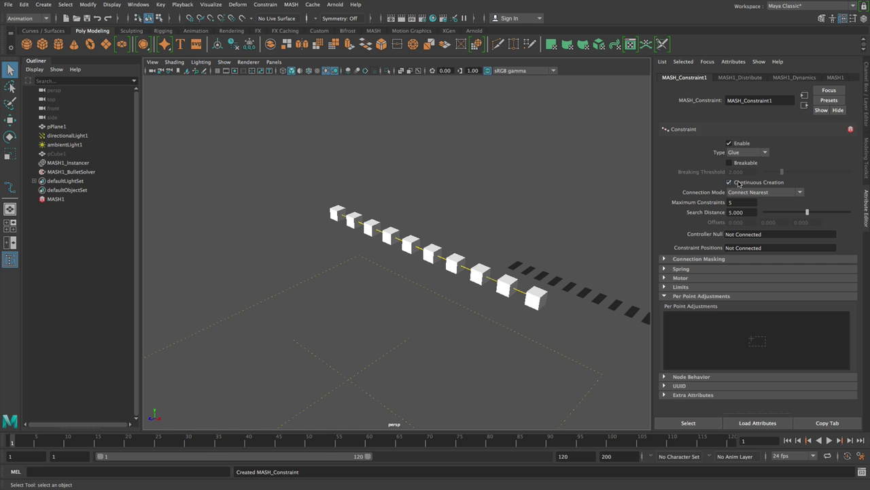
click(750, 193)
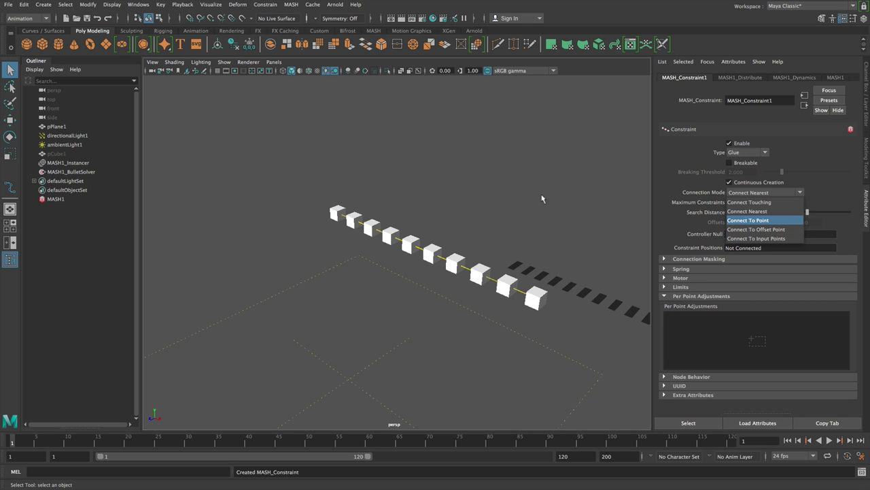
click(794, 193)
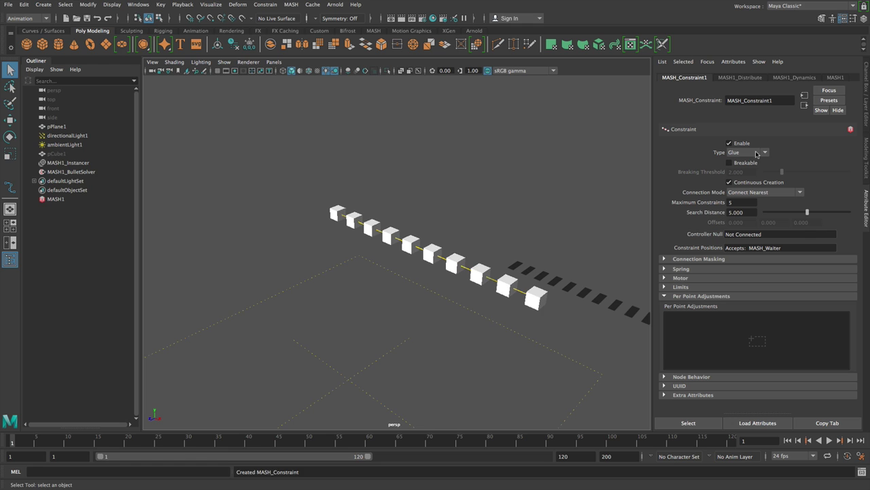
Step: Play the simulation of the glued row of cubes, and return to the first frame
alt+drag(557, 301, 564, 236)
scroll(566, 238, down, 3)
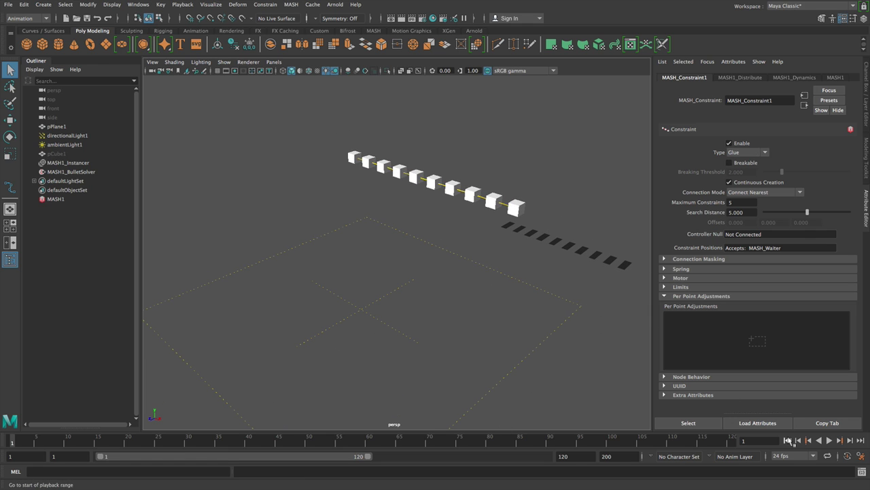
click(834, 440)
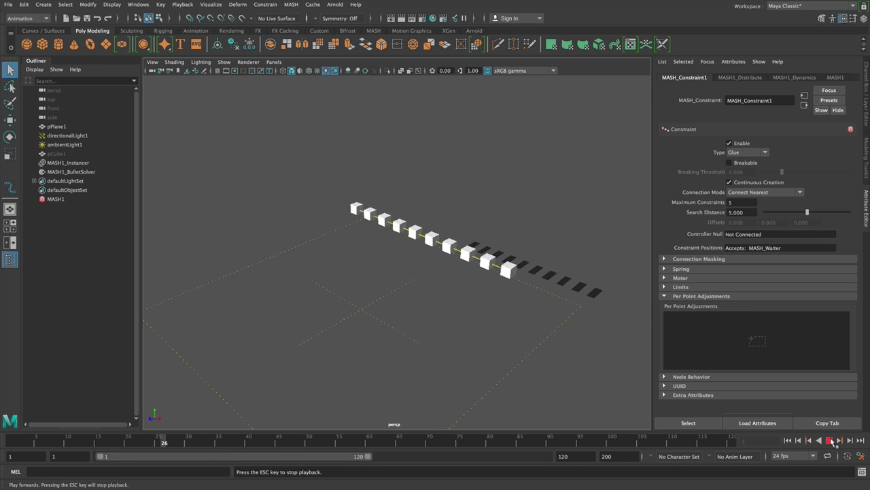
click(831, 441)
click(788, 441)
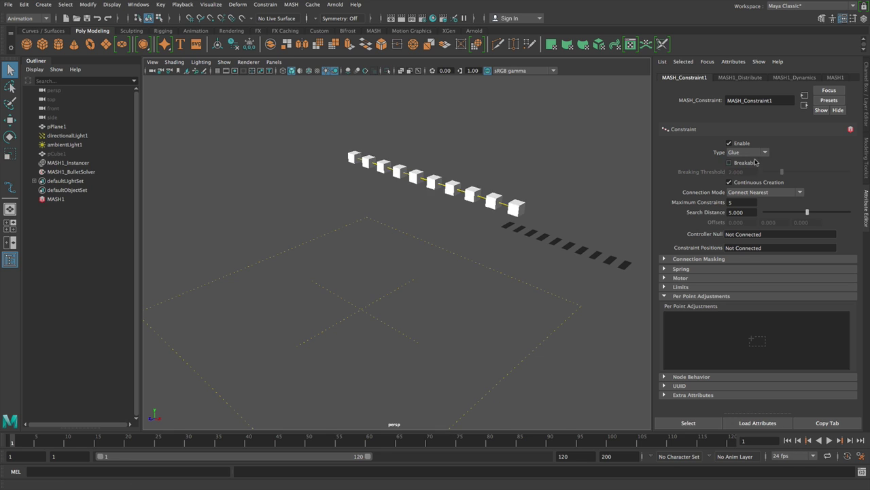
Step: Change the constraint type to Spring and connect it to an offset point with a Y offset of 7
click(748, 152)
click(752, 172)
click(758, 193)
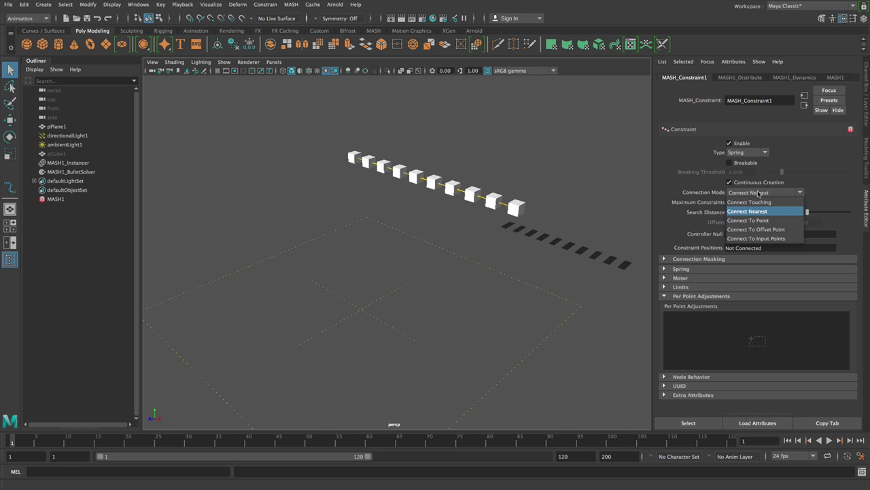
click(774, 229)
ctrl+middle_drag(778, 219, 781, 217)
alt+drag(456, 213, 514, 228)
Step: Extend the playback range to end at frame 1200 and start interactive playback
click(585, 459)
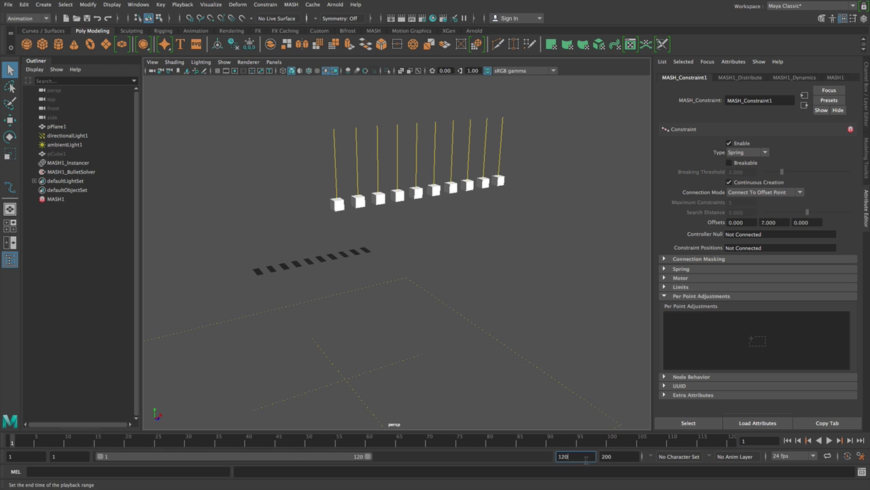
key(Return)
click(258, 31)
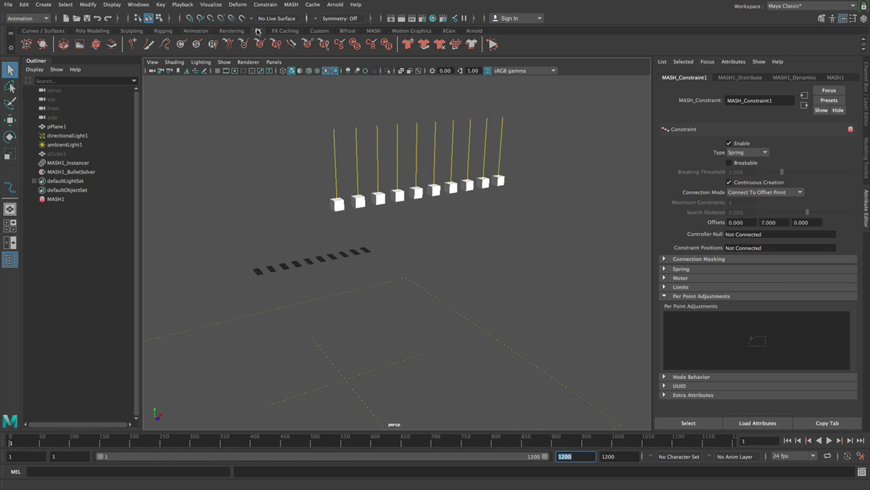
click(492, 45)
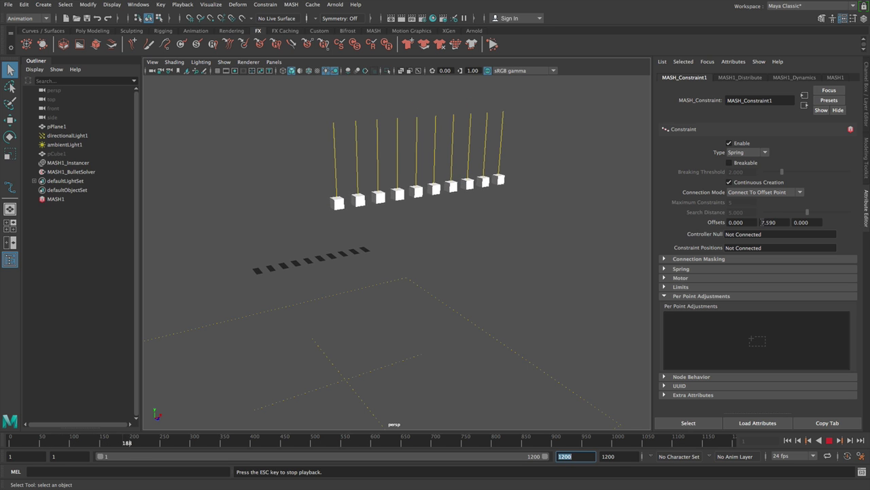
Step: Vary the constraint's X offset during playback down to about -7.2 to swing the cubes, and rewind to frame 1
ctrl+drag(738, 222, 575, 216)
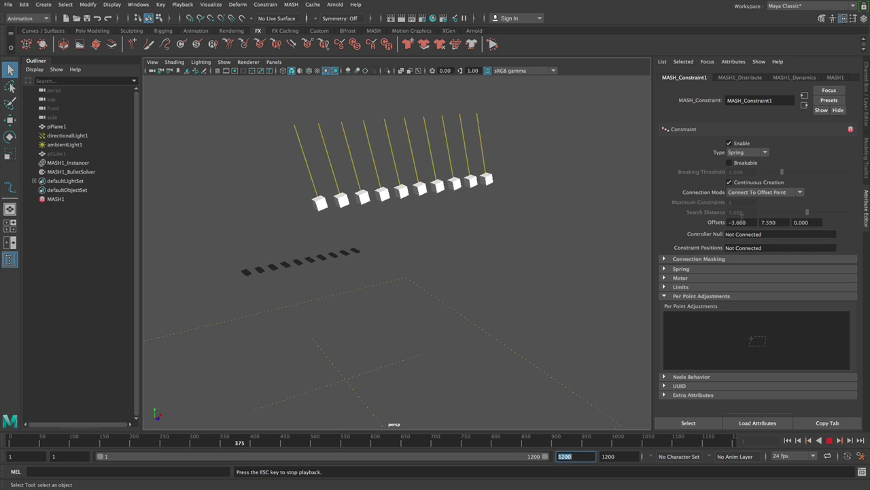
ctrl+drag(740, 221, 858, 219)
alt+drag(463, 212, 364, 206)
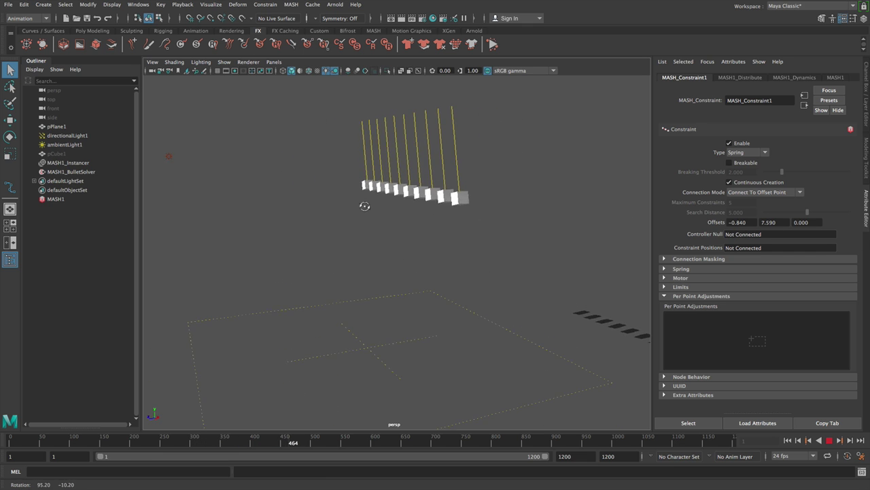
ctrl+drag(739, 223, 561, 210)
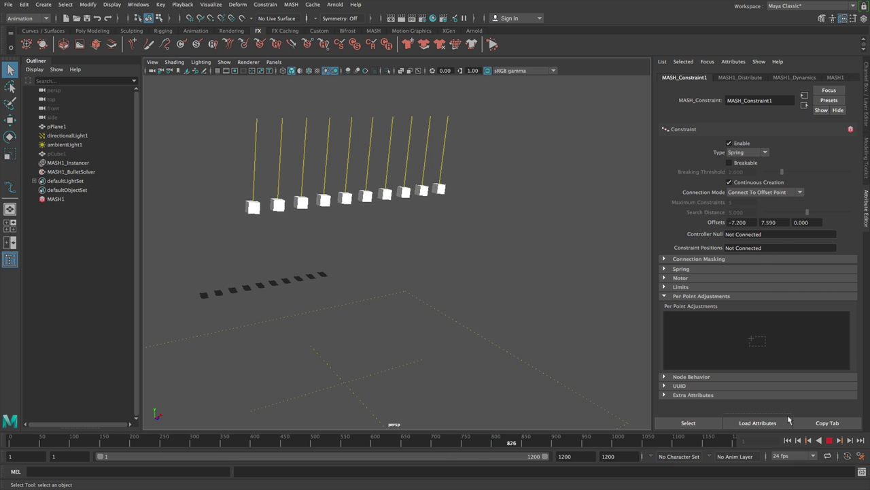
click(788, 440)
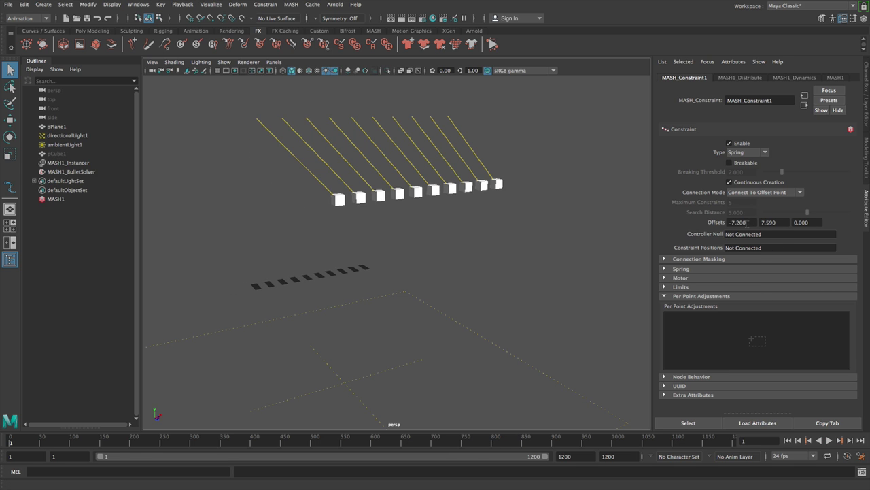
Step: Set the constraint's X and Y offsets to 0
text(0)
key(Return)
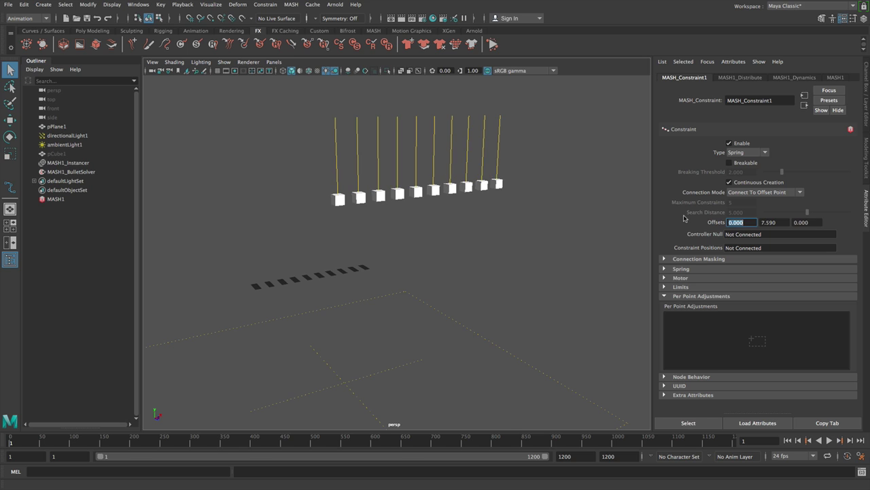
key(Tab)
text(0)
key(Return)
Step: Set the connection mode to Connect To Point and create a controller null locator for the constraint
click(781, 193)
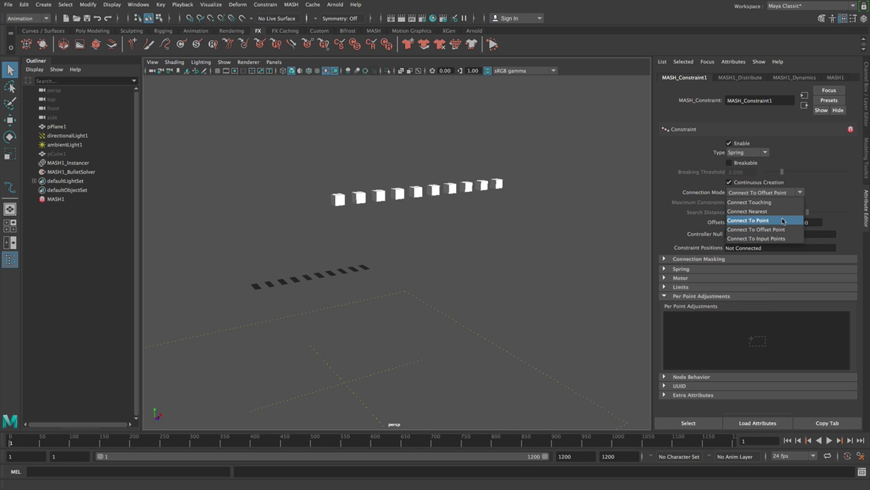
click(783, 220)
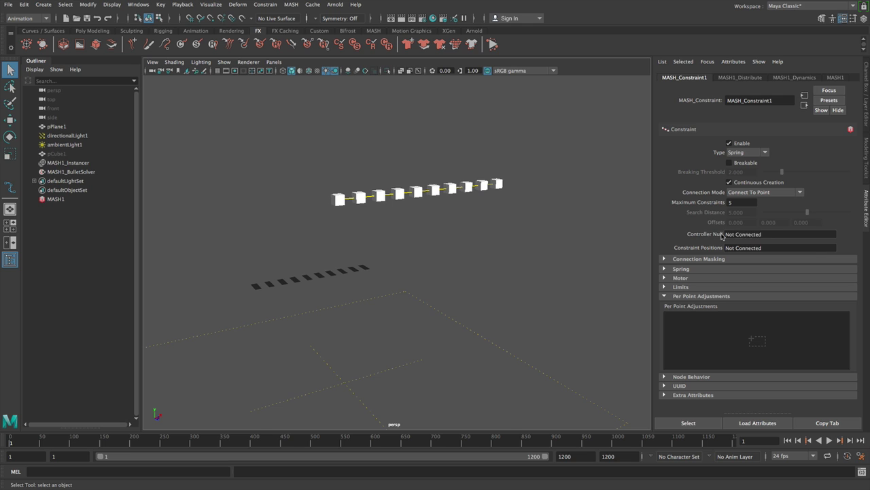
right_click(758, 235)
click(776, 240)
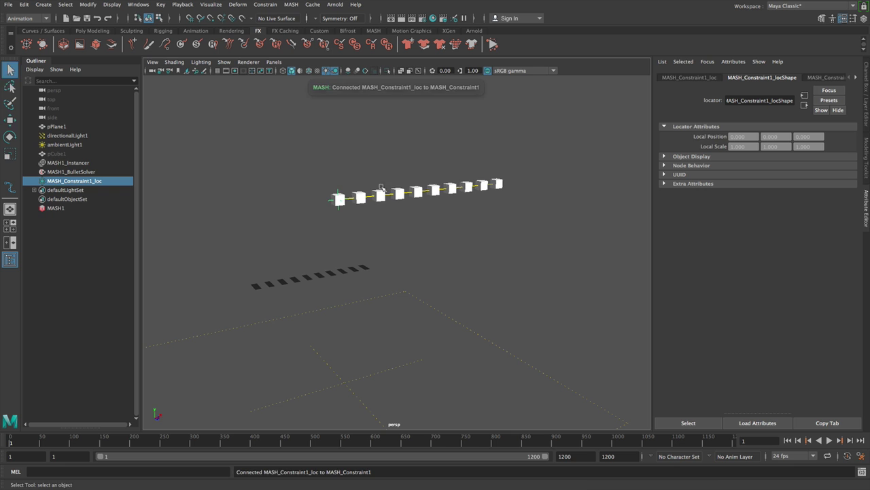
Step: Move the constraint locator above the middle of the cube row, to about X 8.6 and Y 14.6
key(w)
drag(366, 167, 441, 65)
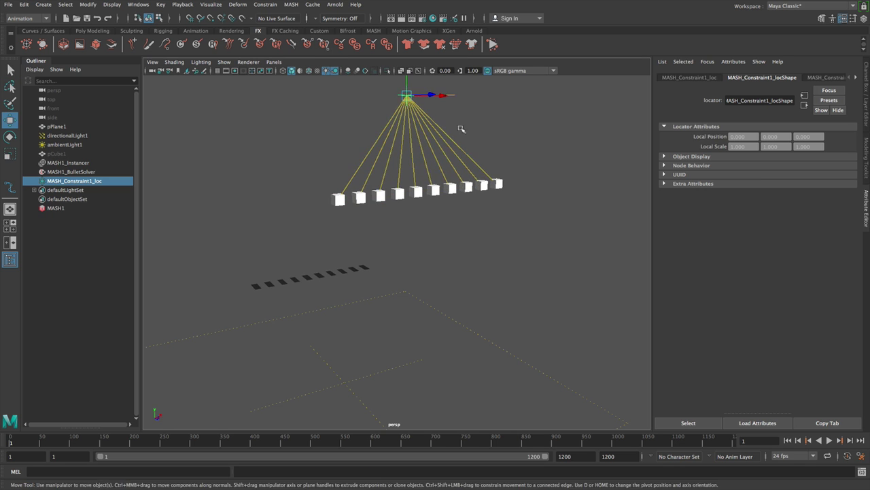
alt+drag(461, 129, 422, 191)
drag(400, 149, 406, 97)
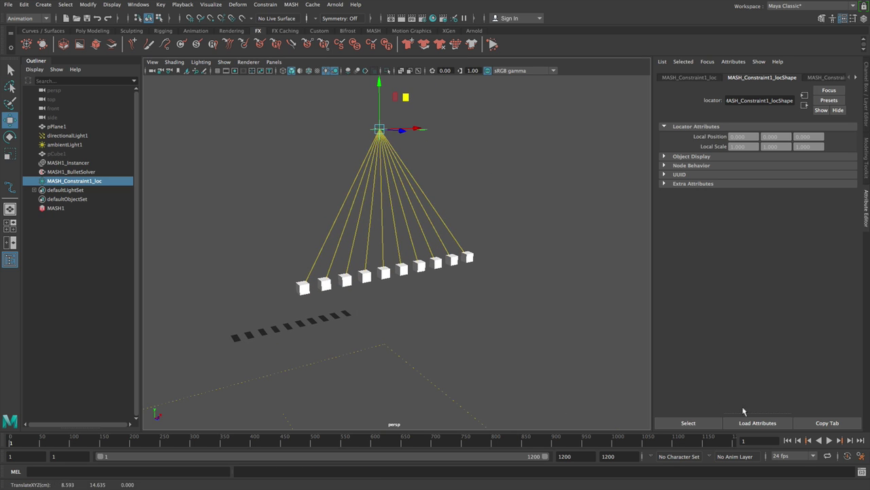
Step: Play the simulation while moving the locator around to swing the hanging cubes, and rewind to frame 1
click(829, 440)
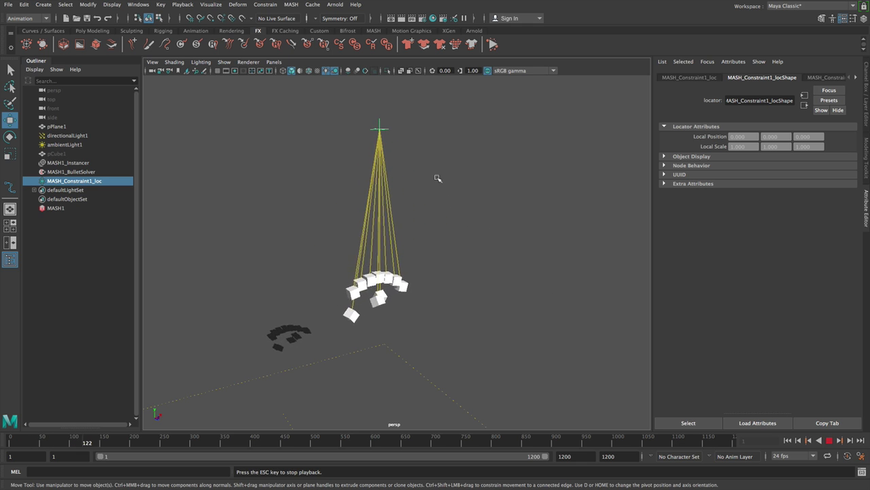
drag(408, 99, 339, 286)
alt+middle_drag(348, 289, 385, 38)
alt+middle_drag(403, 200, 410, 272)
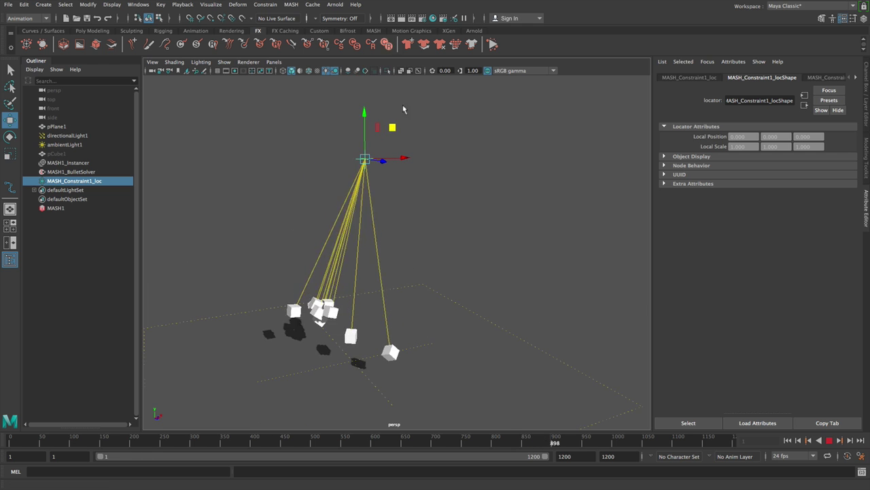
drag(395, 127, 402, 79)
scroll(455, 146, down, 4)
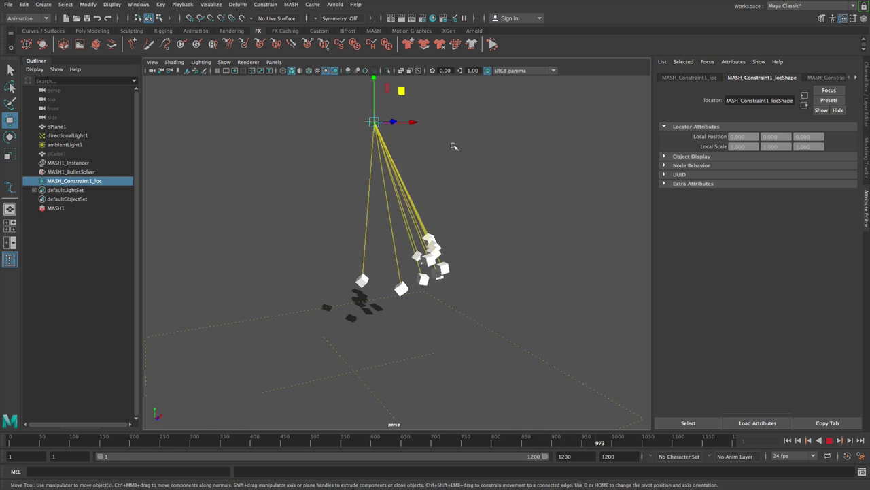
alt+middle_drag(463, 151, 465, 156)
key(Escape)
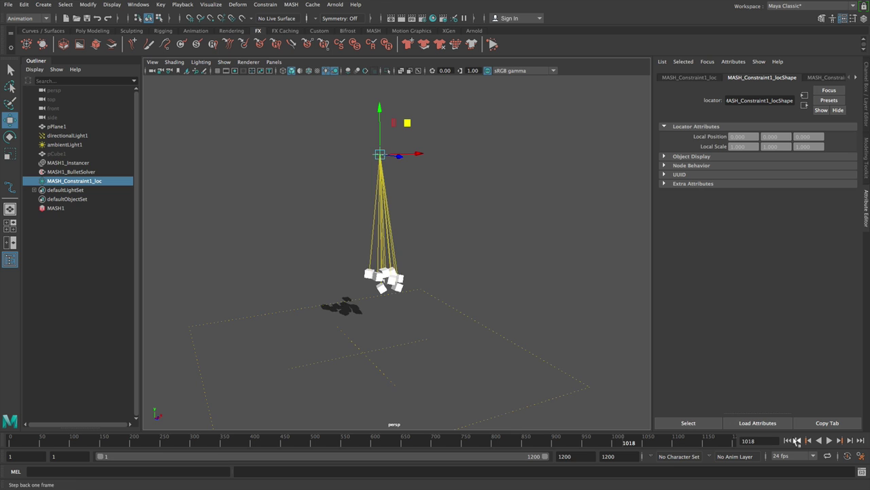
click(789, 440)
Step: Reposition the constraint locator high above the middle of the row of cubes
drag(408, 124, 449, 42)
alt+middle_drag(494, 143, 452, 220)
drag(402, 116, 414, 106)
Step: Make MASH_Constraint1 breakable partway through an interactive playback, with its locator selected
click(55, 208)
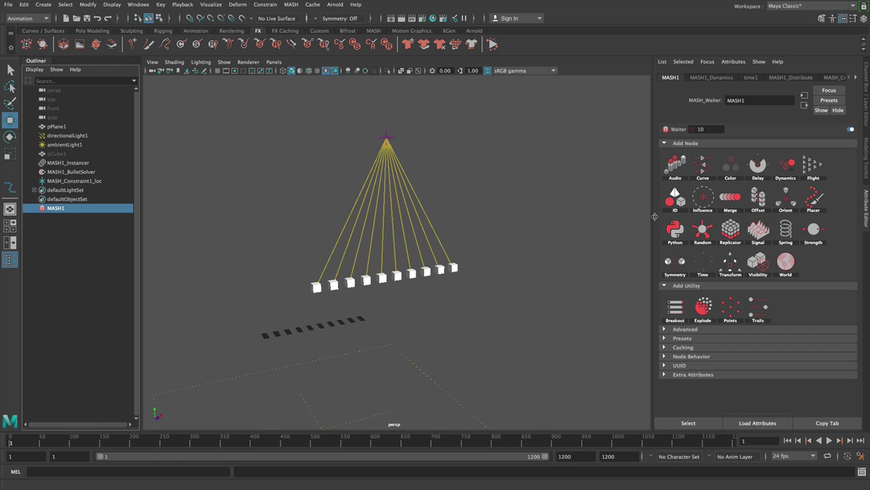
click(829, 78)
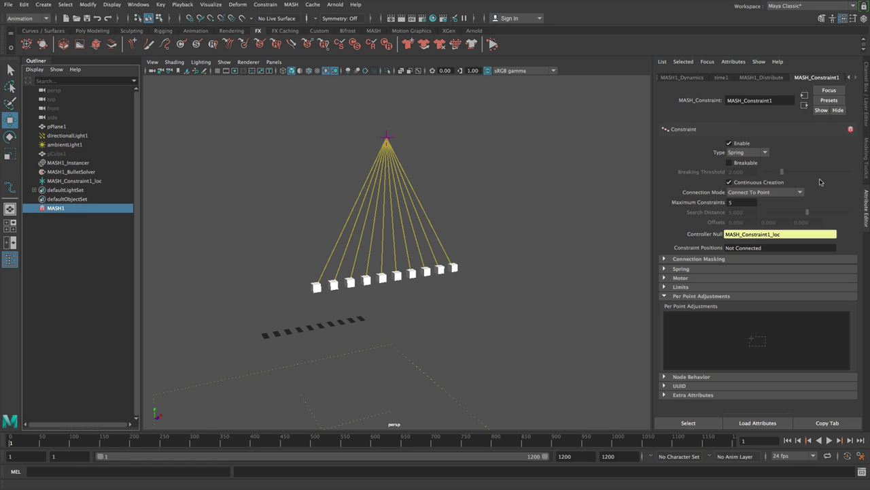
click(493, 44)
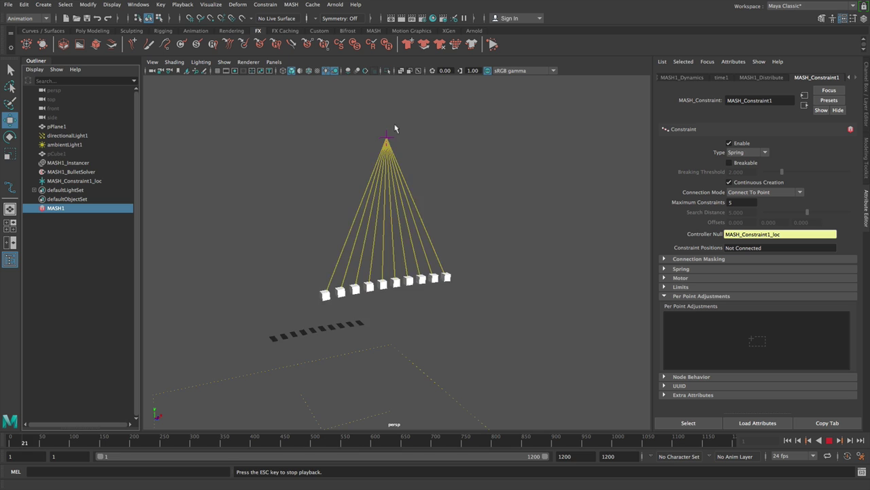
click(385, 133)
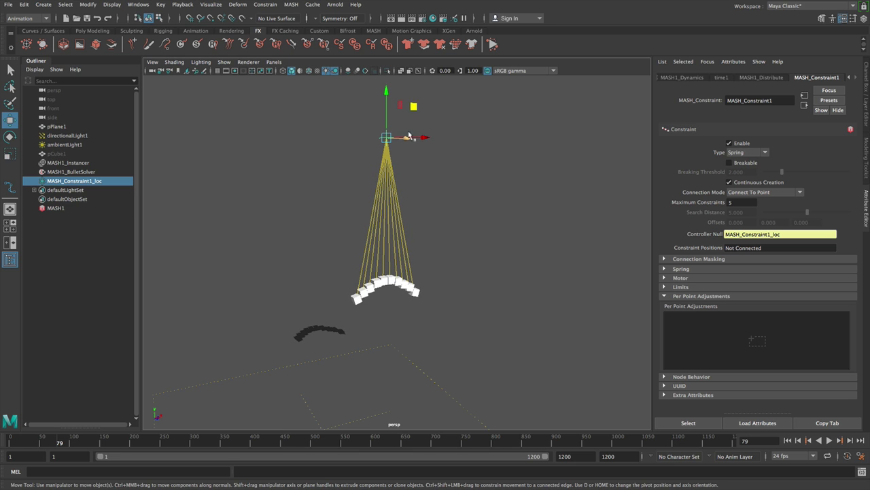
click(785, 79)
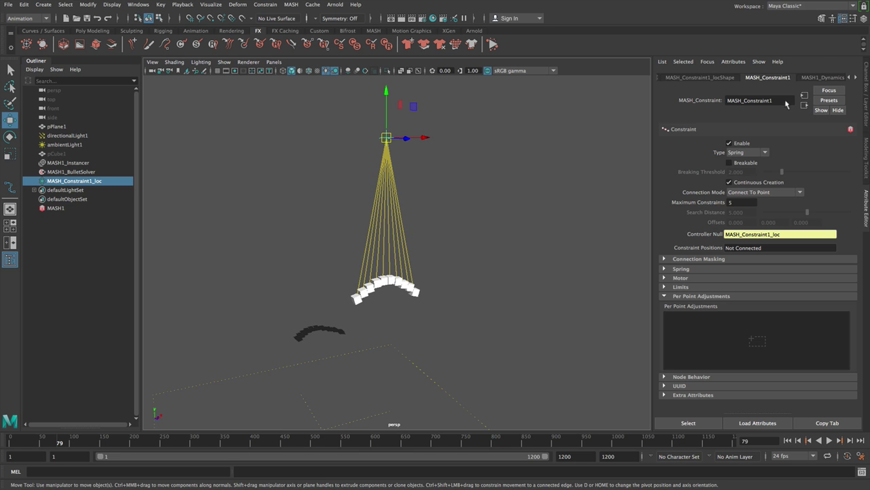
click(730, 163)
Step: Resume playback and pull the locator to about X 4.5 and Y 12.7 to strain the breakable springs
middle_drag(413, 104, 376, 92)
key(alt+v)
drag(377, 147, 378, 149)
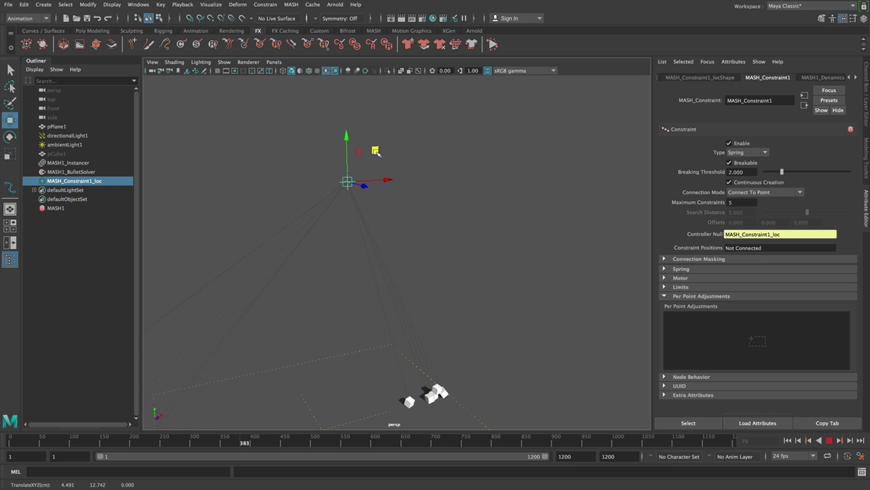
Step: Stop the playback, rewind to frame 1 and review the constraint's available connection modes
alt+middle_drag(457, 289, 483, 233)
mouse_move(482, 238)
alt+mouse_down()
mouse_move(544, 240)
mouse_move(456, 227)
mouse_move(486, 232)
alt+mouse_up()
scroll(485, 232, down, 4)
key(Escape)
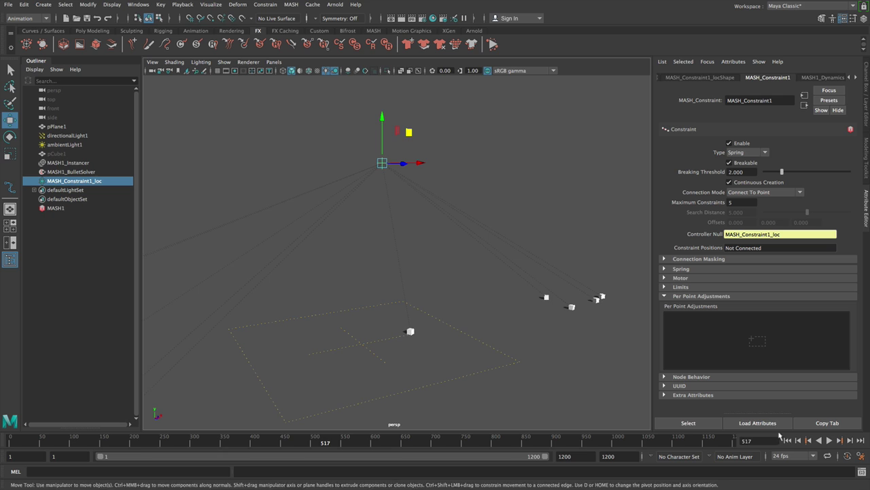
click(788, 439)
click(771, 193)
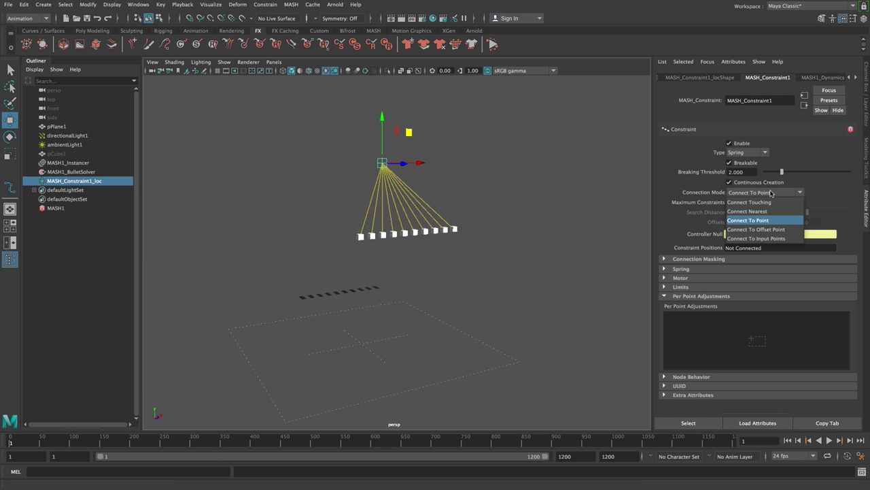
click(772, 194)
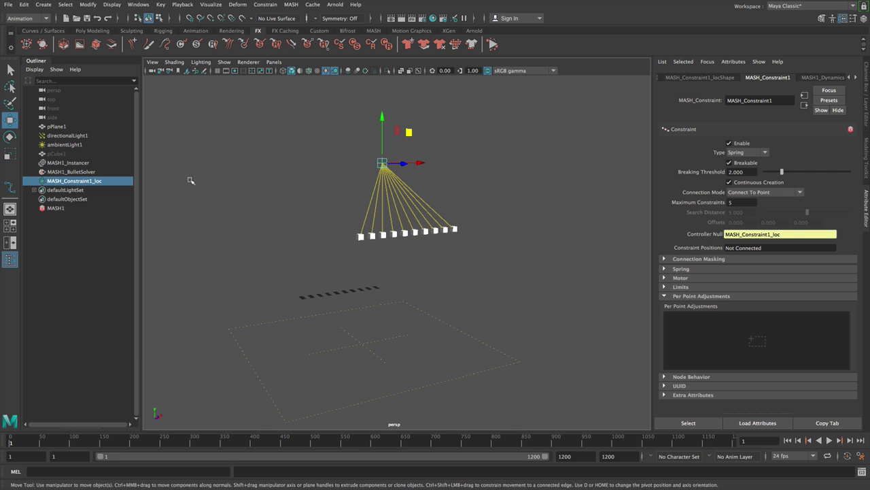
Step: Start a new scene without saving the current one and load the lightSetup Python script for the plane and lights
click(278, 162)
key(ctrl+n)
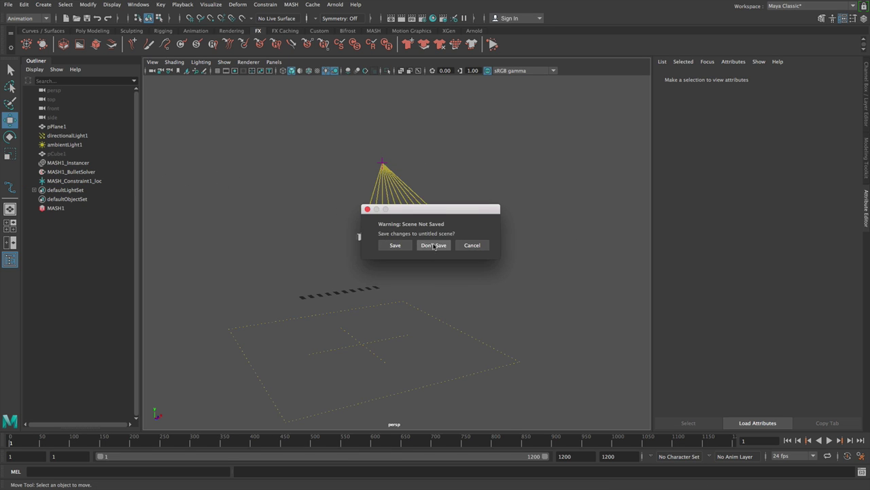
click(433, 247)
drag(1, 174, 441, 191)
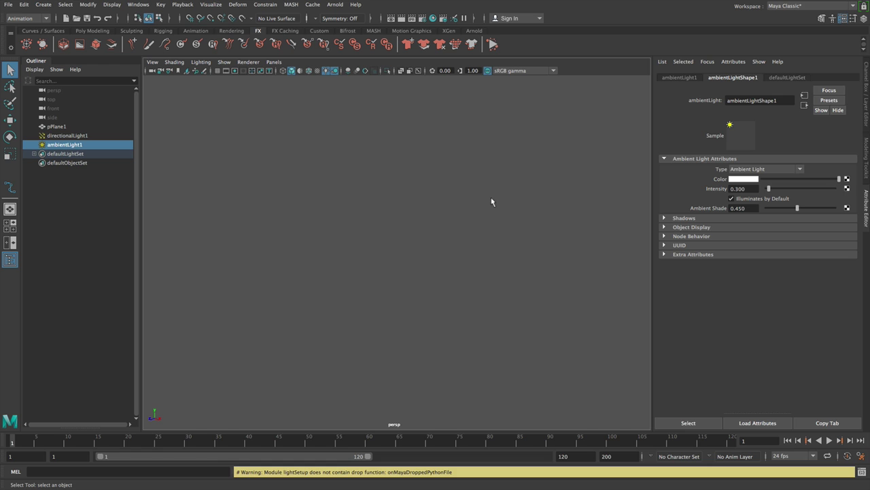
click(528, 208)
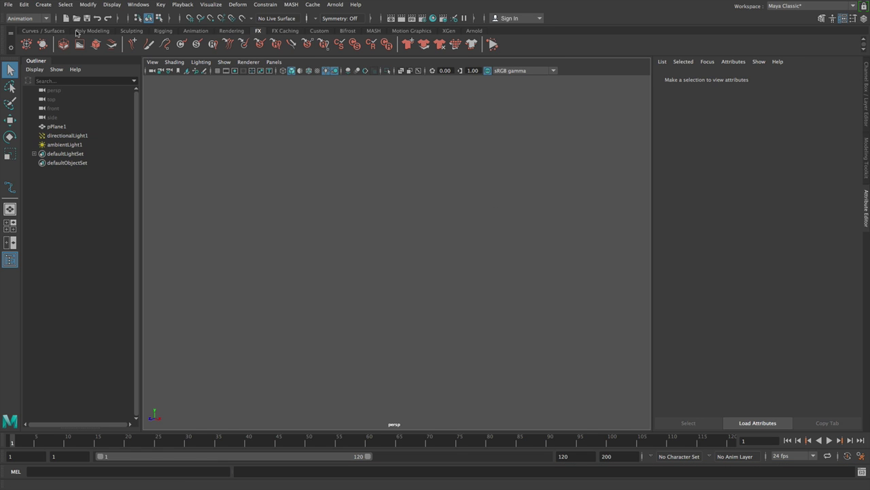
Step: Create a polygon cube and make a MASH network from it
click(91, 31)
click(44, 43)
click(291, 4)
click(313, 19)
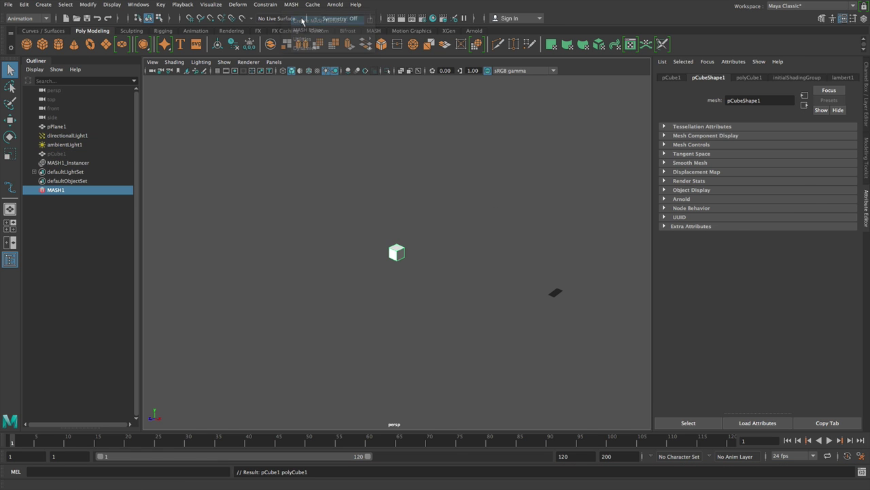
Step: Set the cube network's distribution type to Radial with 20 points
click(712, 78)
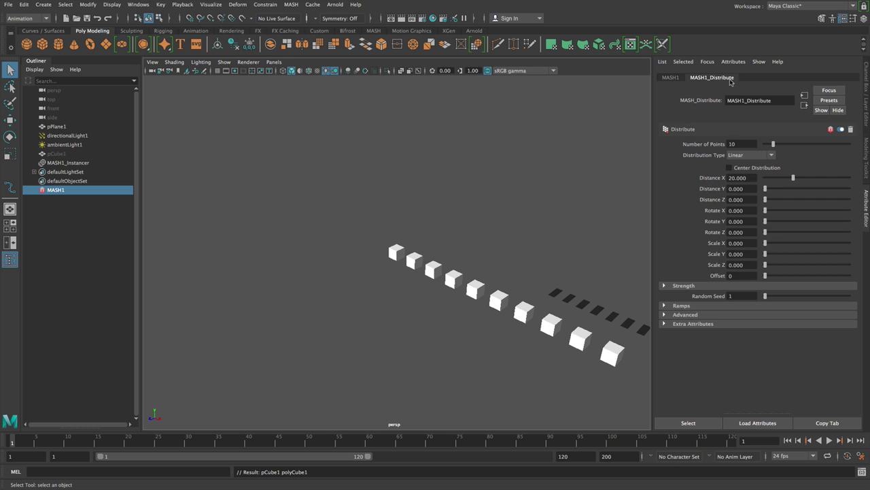
click(745, 155)
click(740, 165)
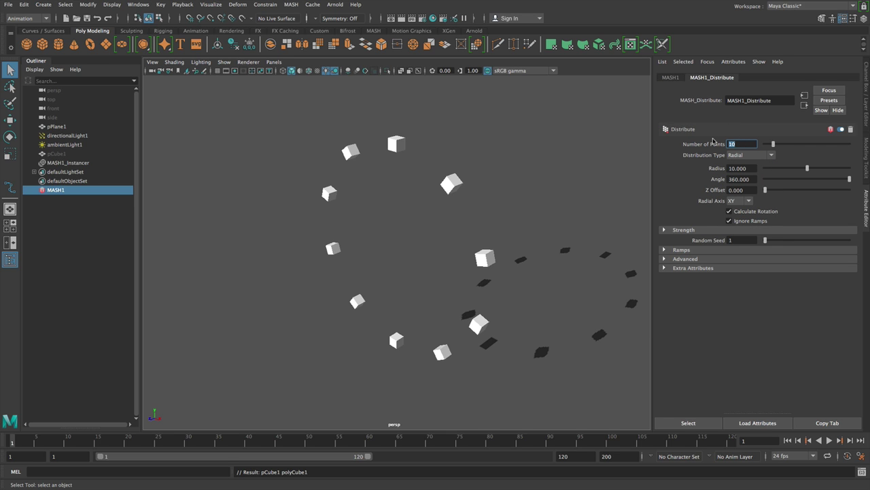
text(20)
key(Return)
alt+drag(578, 203, 561, 198)
Step: Create a polygon platonic solid and make a second MASH network from it
click(144, 46)
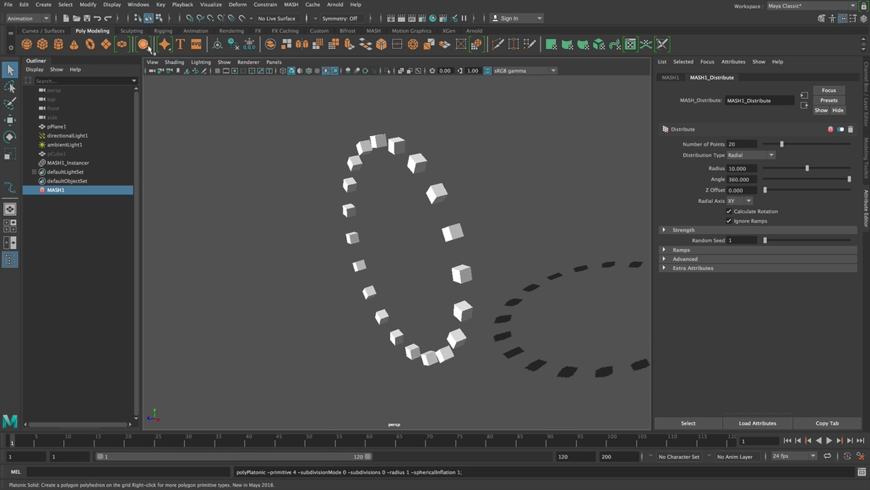
click(291, 5)
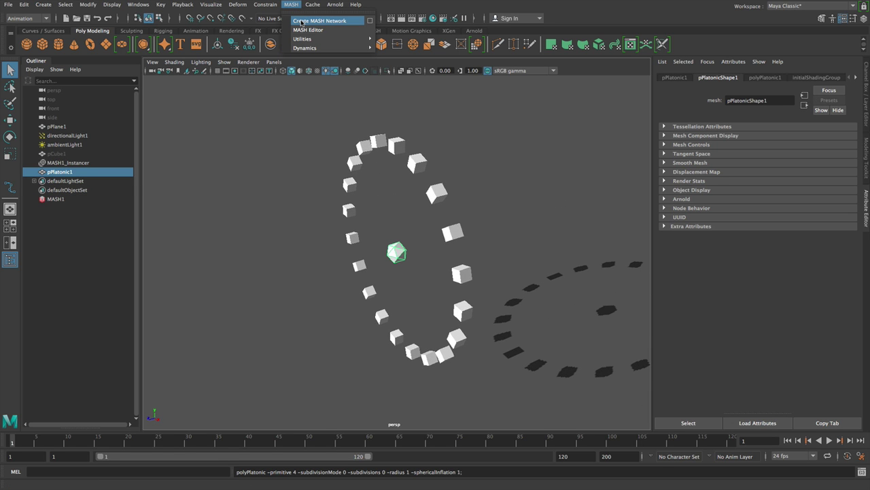
click(301, 21)
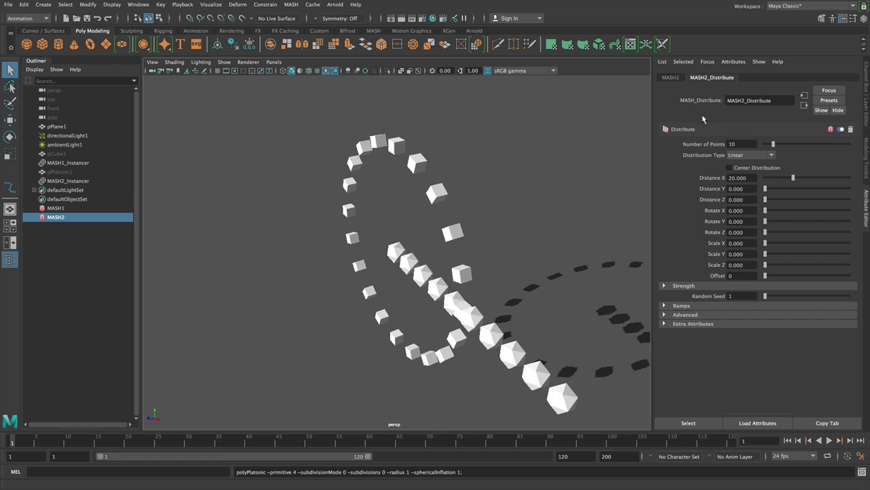
Step: Center the MASH2 distribution and set Distance X to 0, Distance Z to about 34.6 and the number of points to 20
click(753, 168)
drag(793, 179, 755, 189)
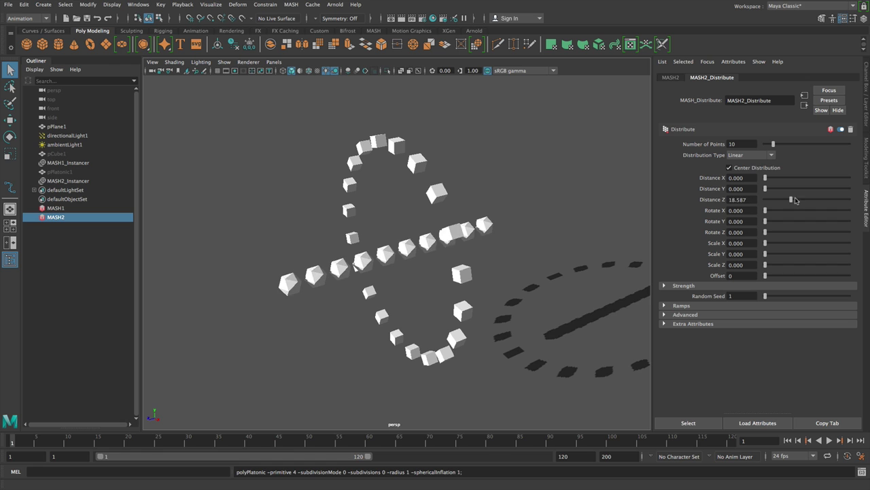
drag(795, 200, 814, 200)
mouse_move(774, 145)
mouse_down()
mouse_move(792, 144)
mouse_move(782, 144)
mouse_up()
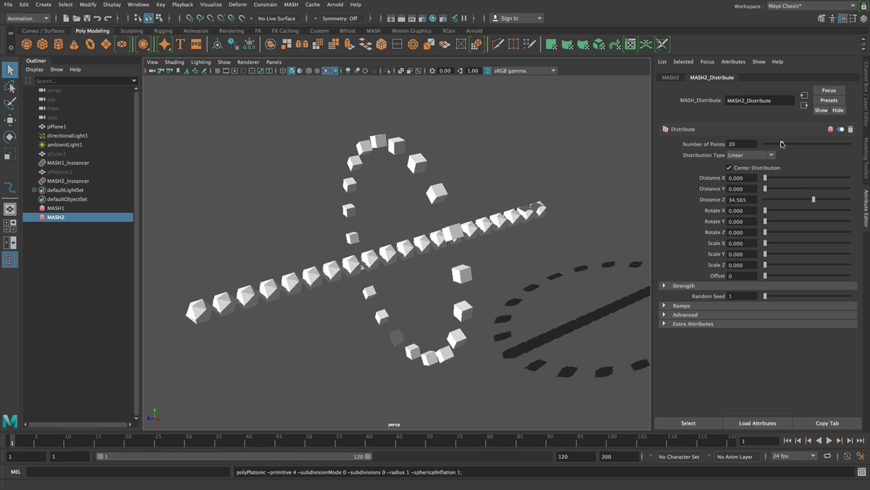
alt+drag(479, 243, 371, 264)
Step: Add a Dynamics node to MASH2, play the simulation briefly and rewind to frame 1
click(671, 77)
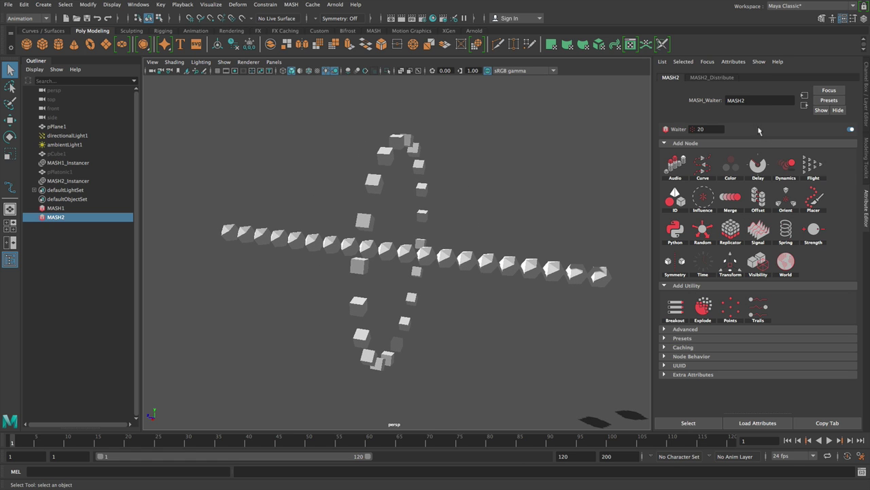
click(785, 161)
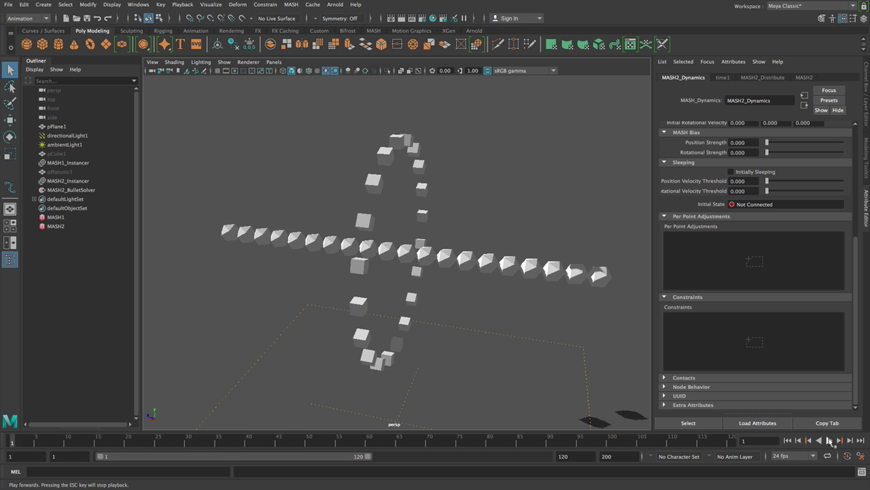
click(829, 440)
click(830, 441)
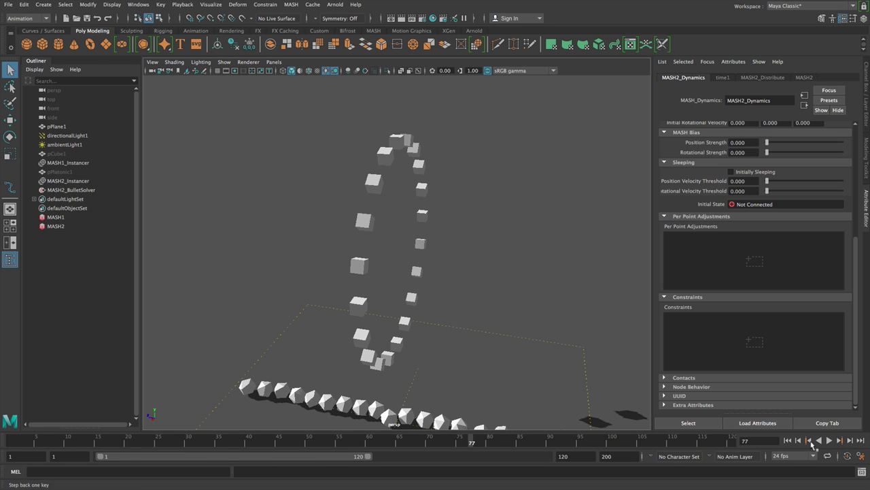
click(787, 440)
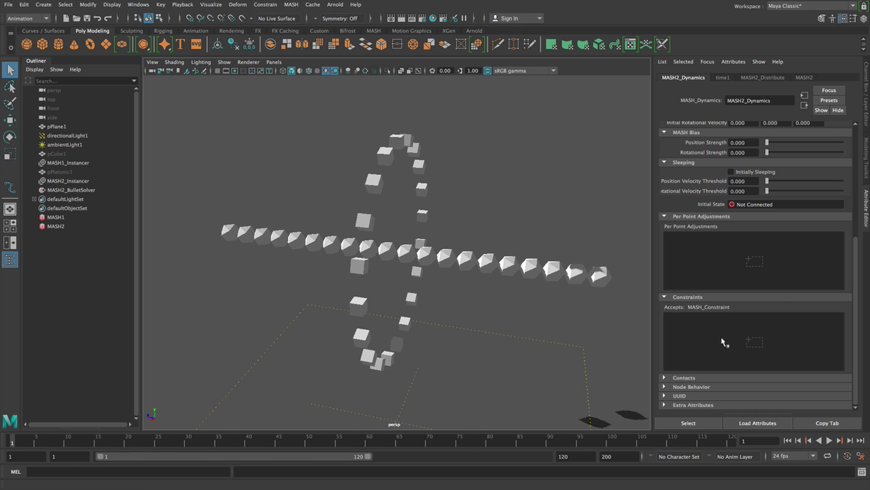
Step: Create a constraint on the MASH2_Dynamics node and open its attributes
right_click(723, 342)
click(750, 344)
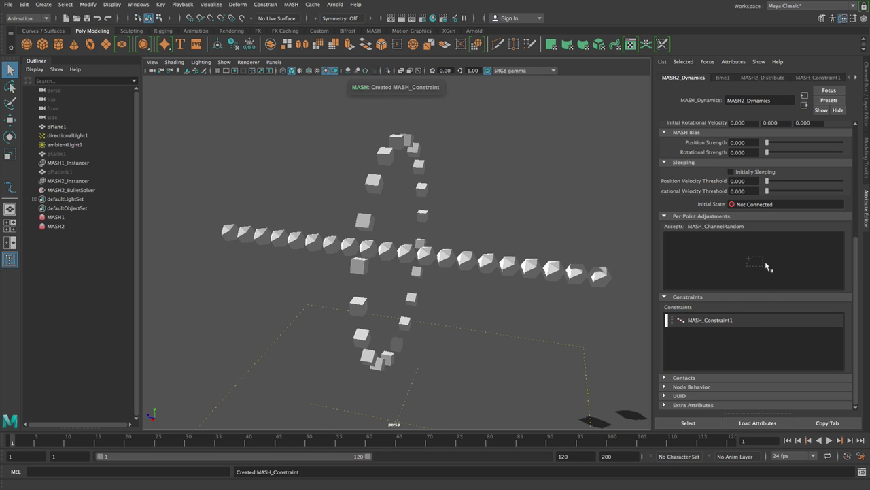
double_click(755, 327)
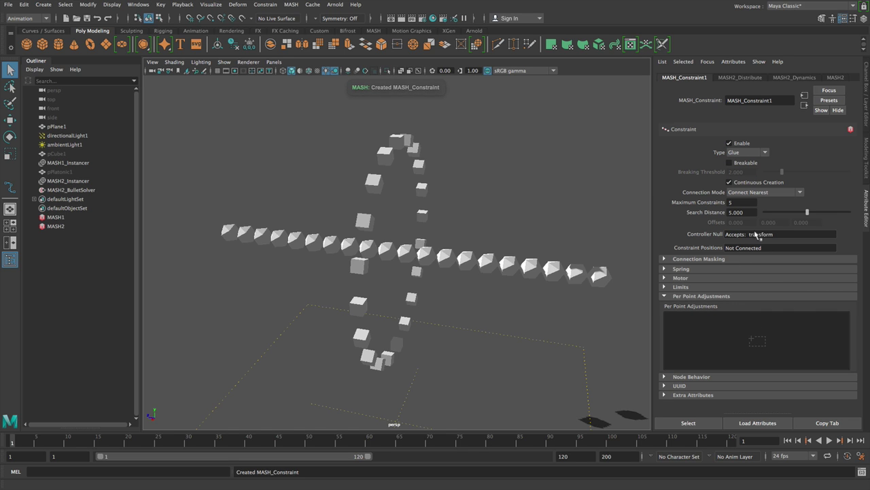
Step: Connect MASH1 as the constraint's Constraint Positions, using the Connect To Input Points mode
drag(59, 219, 456, 228)
drag(747, 246, 748, 248)
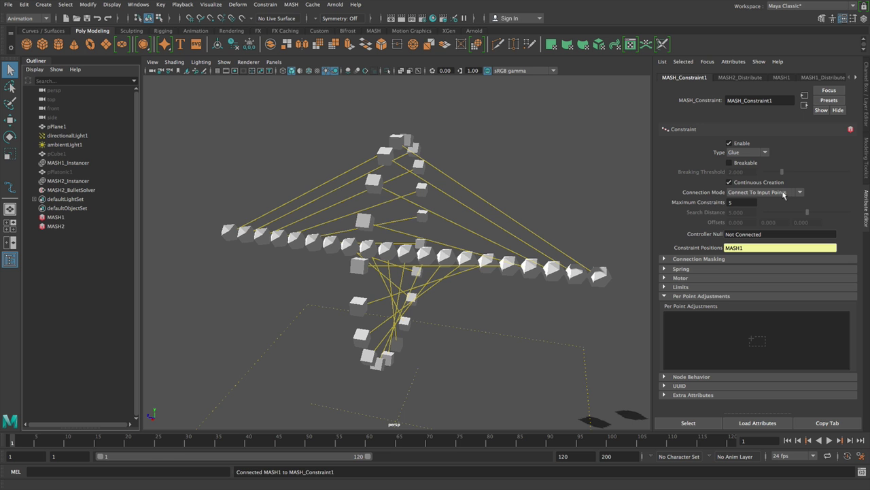
alt+drag(592, 233, 413, 239)
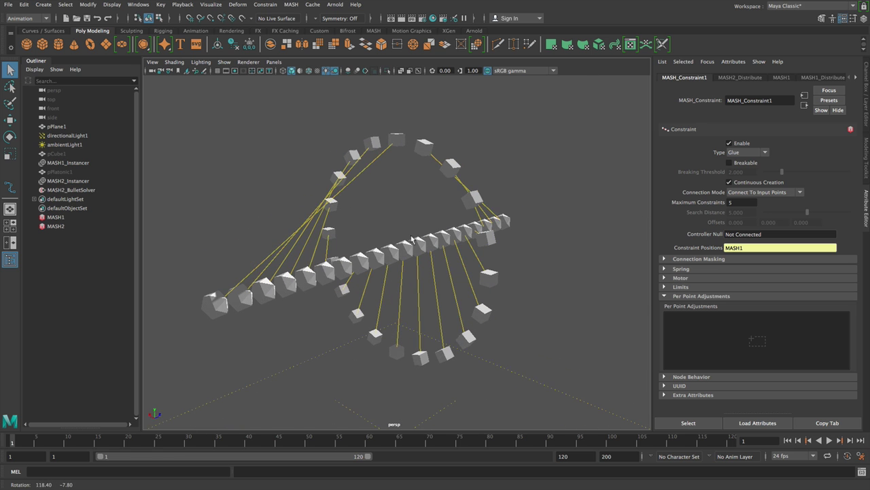
Step: Add a Trails utility to MASH2, set its trails mode to Constraint Pairs and select the solver and trails mesh
click(53, 227)
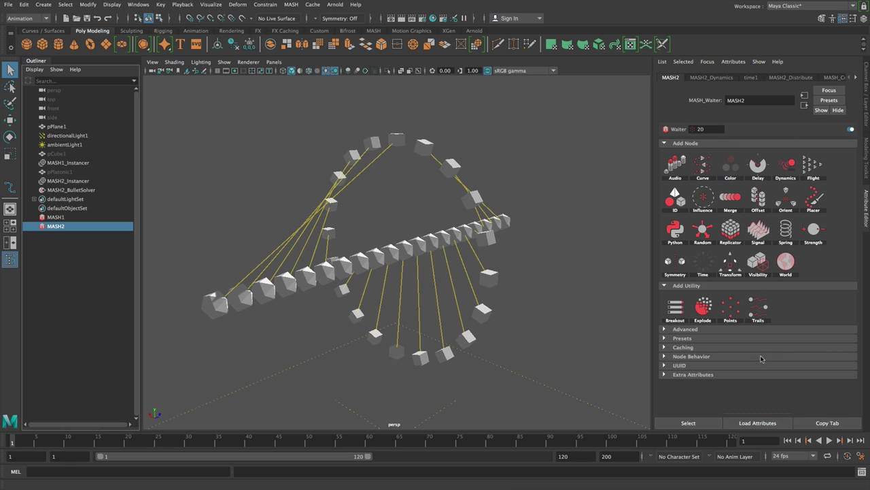
click(758, 310)
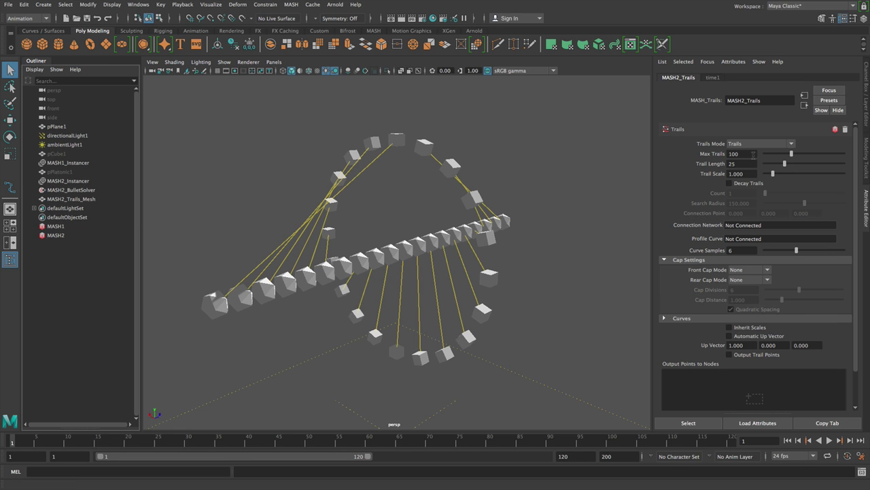
click(754, 146)
click(783, 200)
alt+drag(502, 213, 522, 212)
mouse_move(348, 205)
mouse_down()
mouse_move(414, 202)
mouse_move(357, 218)
mouse_up()
ctrl+click(72, 199)
alt+drag(423, 243, 367, 201)
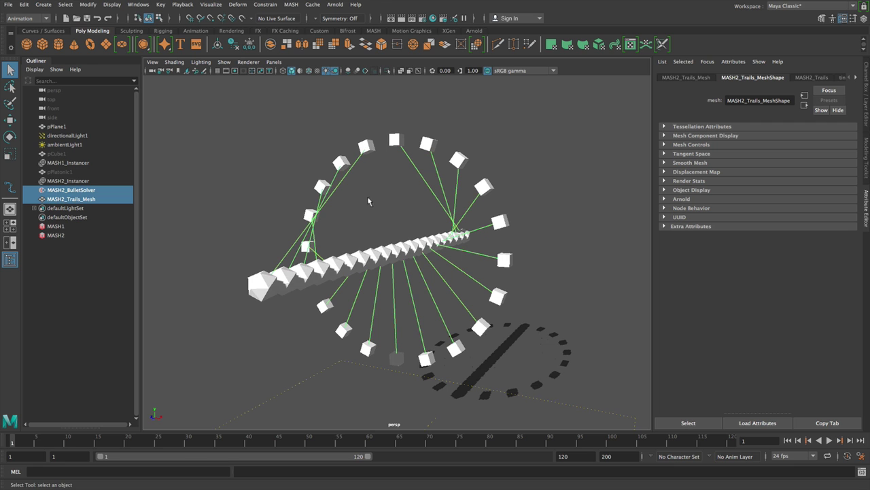
Step: Create a NURBS circle and connect it as the Profile Curve of MASH2_Trails
click(60, 32)
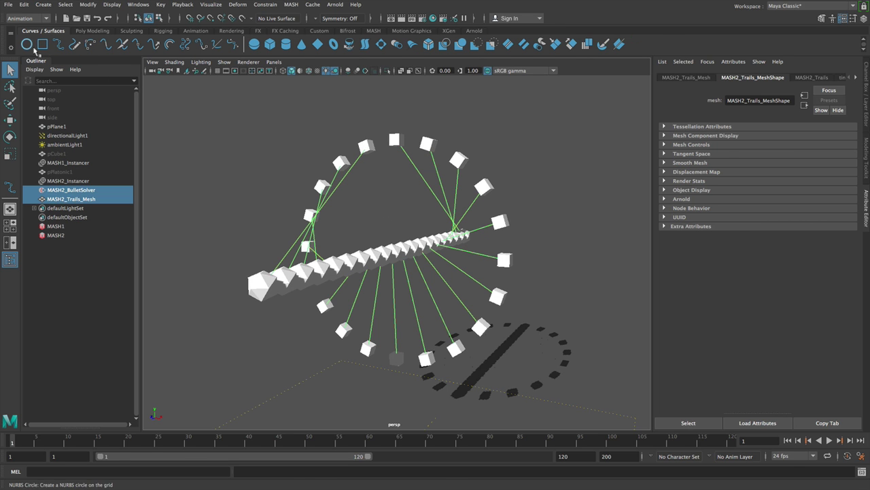
click(30, 47)
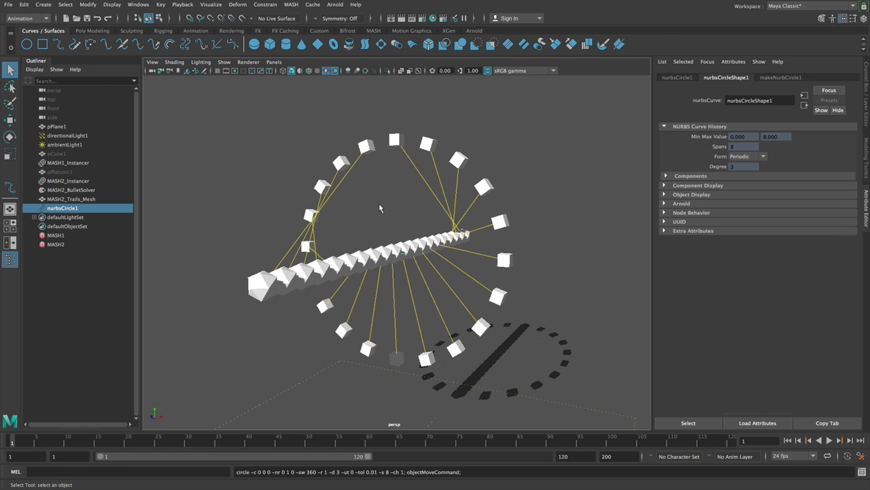
click(76, 199)
click(809, 77)
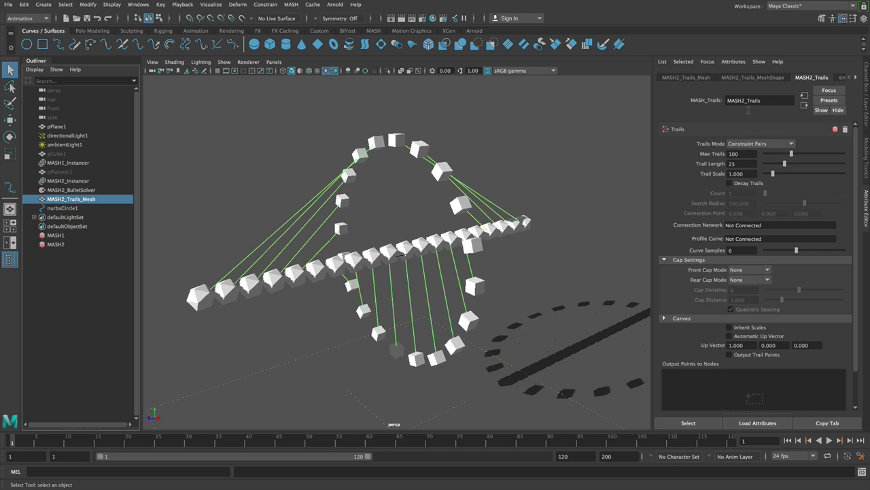
middle_drag(57, 211, 780, 239)
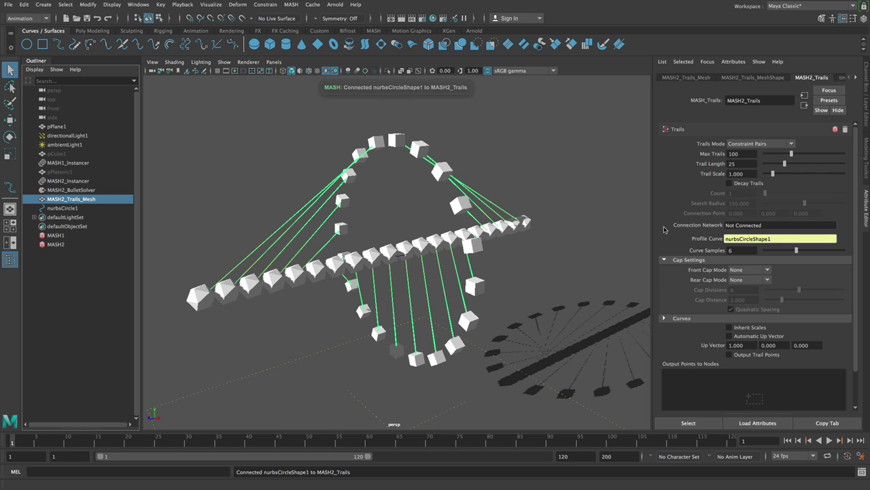
click(552, 171)
alt+drag(537, 184, 491, 185)
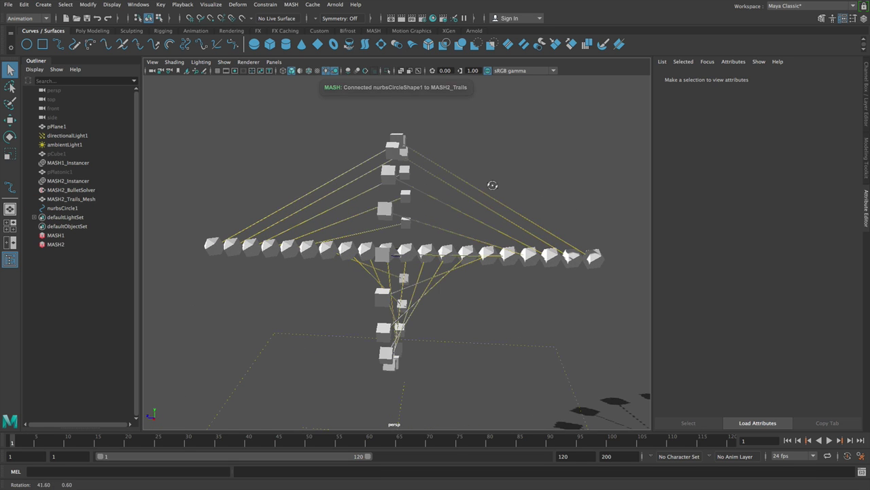
Step: Turn off the Constraints debug display on MASH2_BulletSolver and inspect the trail tubes joining the two networks
click(78, 191)
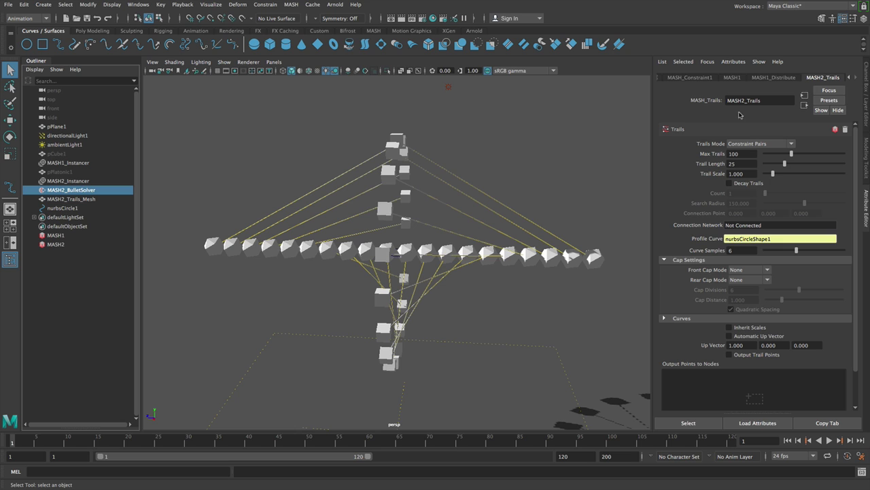
click(849, 77)
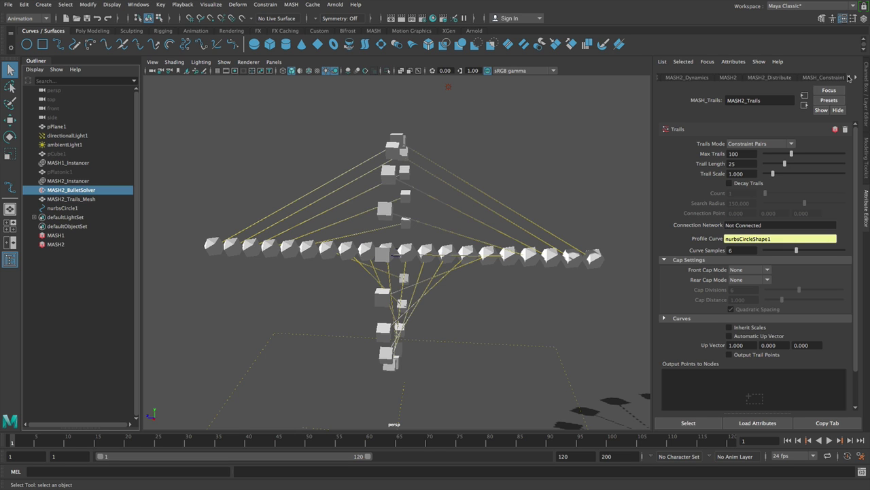
click(756, 77)
scroll(732, 340, down, 3)
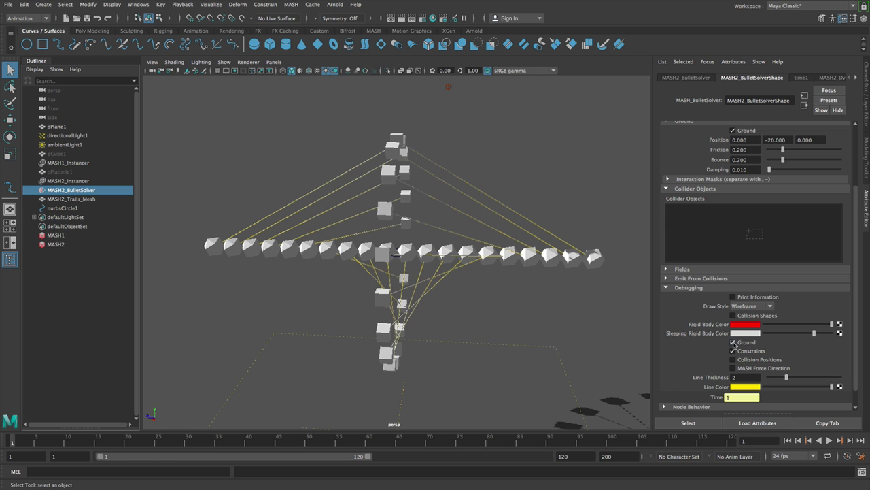
click(733, 351)
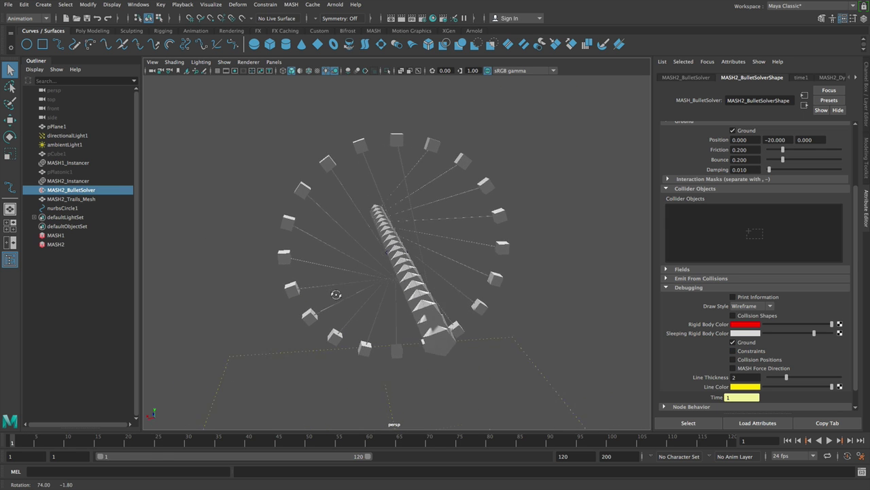
click(445, 219)
alt+drag(445, 220, 374, 229)
alt+right_drag(374, 230, 546, 336)
scroll(545, 336, down, 5)
click(537, 169)
alt+drag(537, 169, 469, 164)
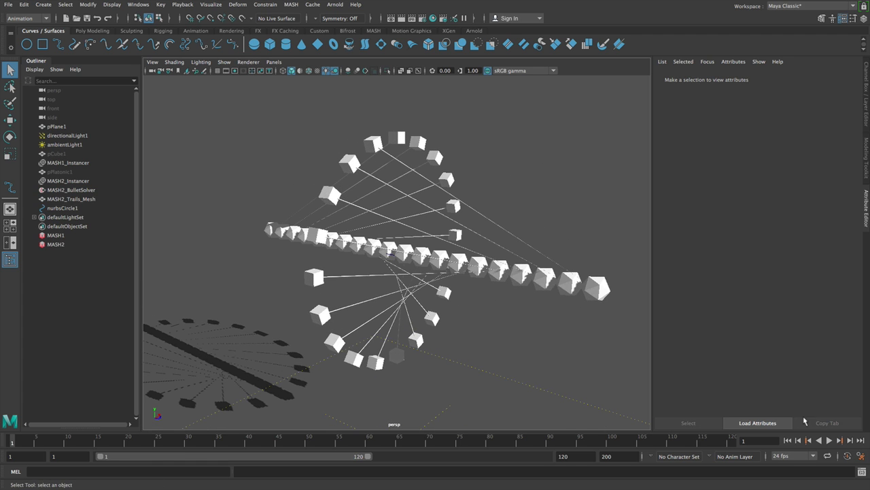
Step: Play the simulation and inspect how the trail tubes hold the two networks together from another angle
click(828, 440)
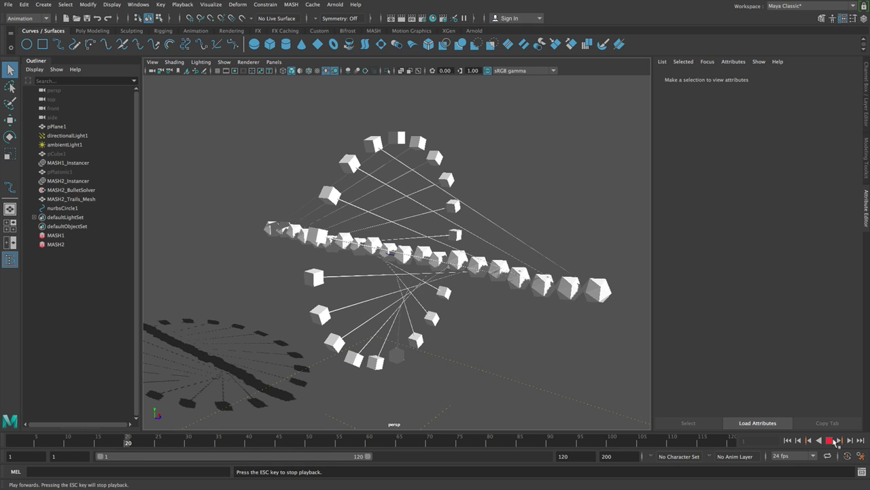
alt+drag(522, 372, 464, 268)
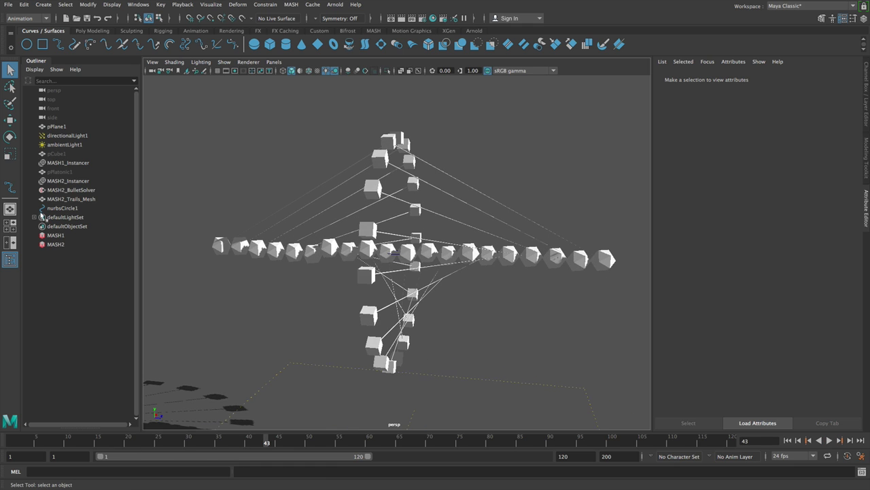
Step: Widen MASH2's linear distribution to a Distance Z of 40.465 from the start frame and replay the simulation
click(72, 244)
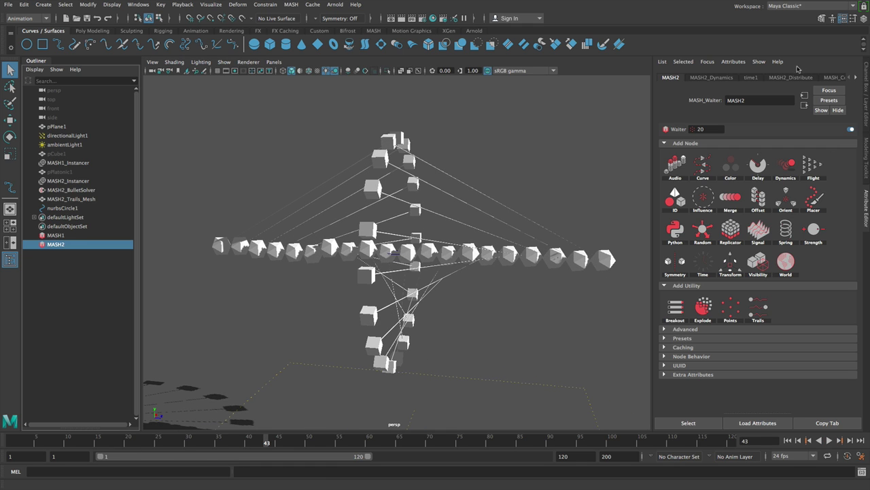
click(788, 440)
click(793, 78)
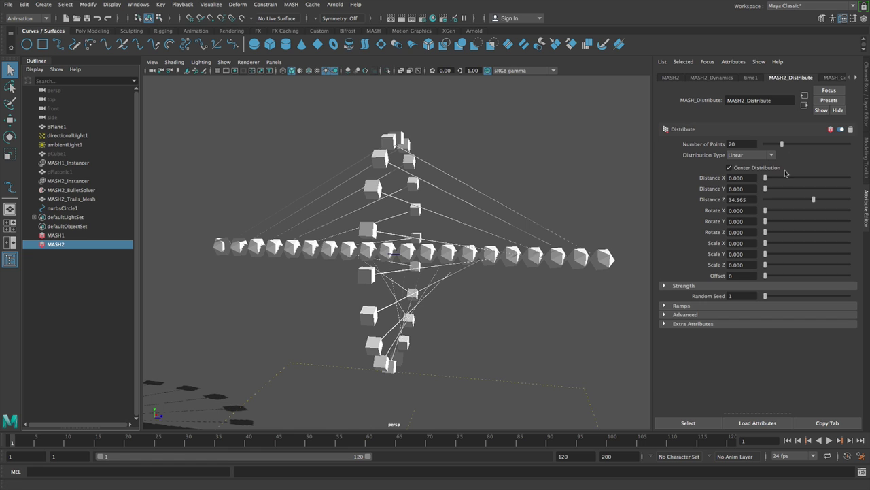
mouse_move(736, 199)
ctrl+mouse_down()
mouse_move(777, 198)
mouse_move(741, 199)
mouse_move(754, 200)
ctrl+mouse_up()
click(831, 440)
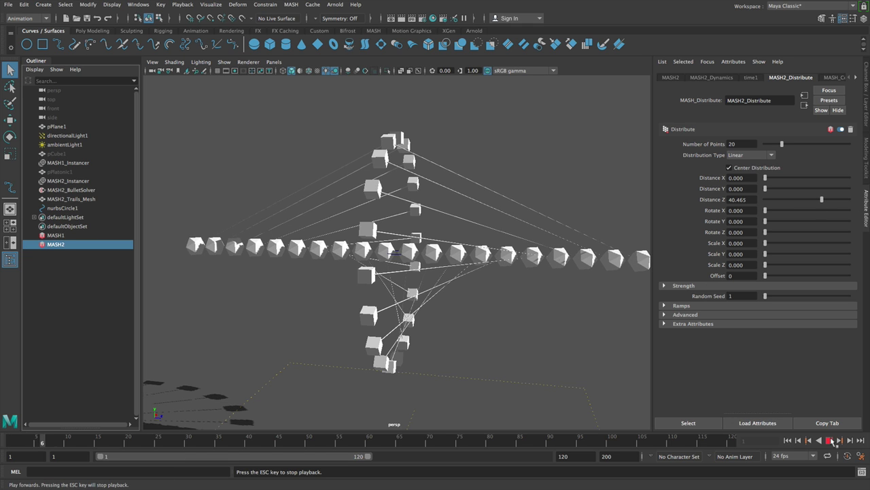
click(831, 440)
alt+drag(252, 286, 322, 260)
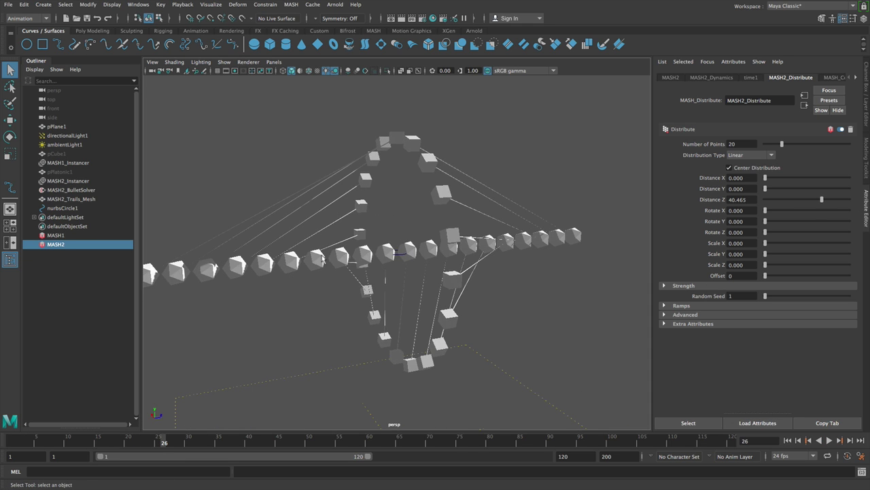
Step: Hide MASH2_Trails_Mesh and turn on the Constraints debug display on MASH2_BulletSolver to view the constraint lines
click(85, 199)
key(ctrl+h)
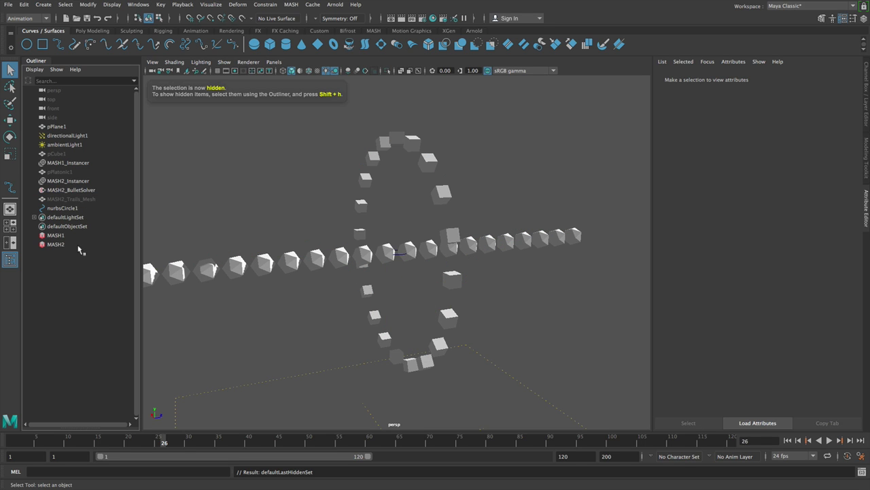
click(81, 191)
click(751, 351)
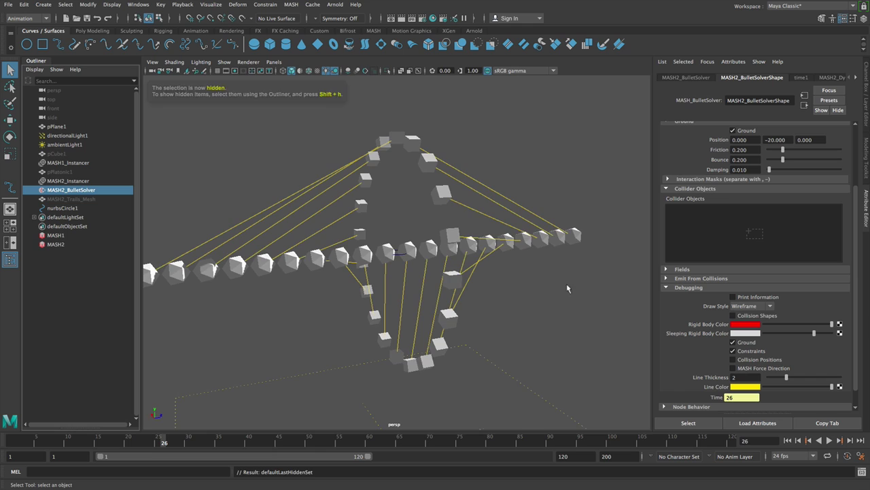
alt+drag(476, 258, 516, 257)
alt+middle_drag(514, 259, 527, 249)
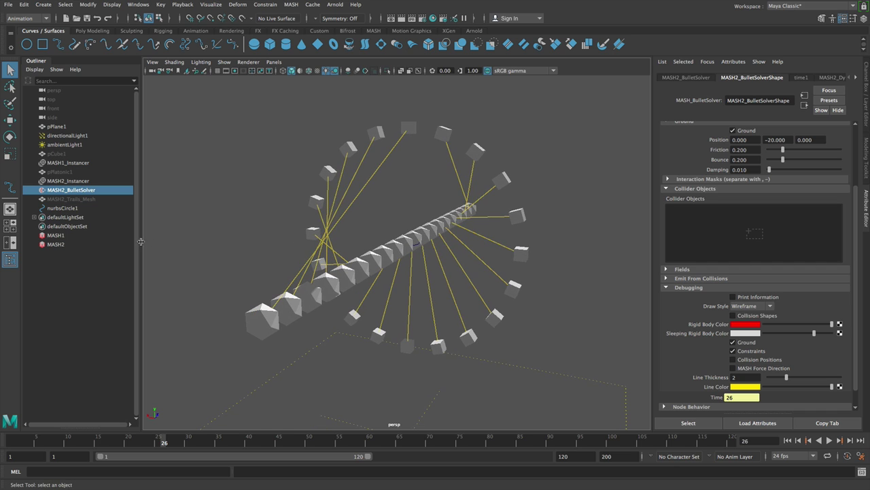
Step: Open MASH2's constraint from its Dynamics node and change the constraint type to Spring
click(73, 244)
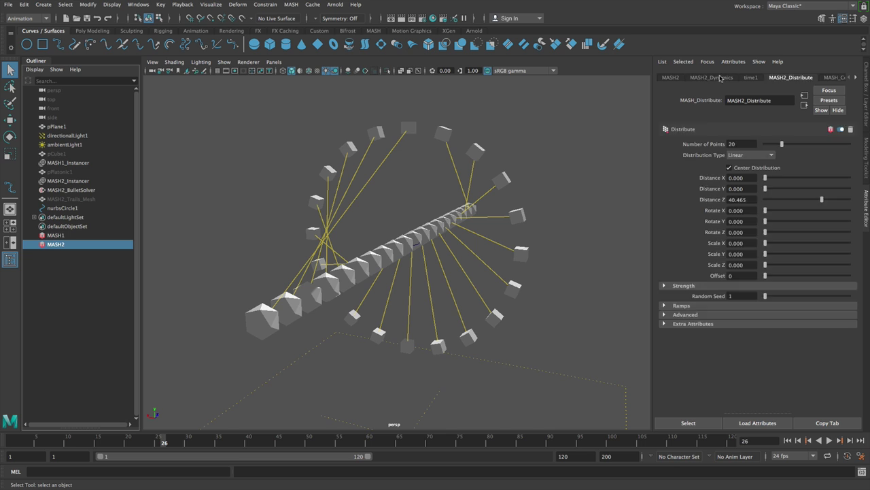
click(720, 78)
double_click(773, 321)
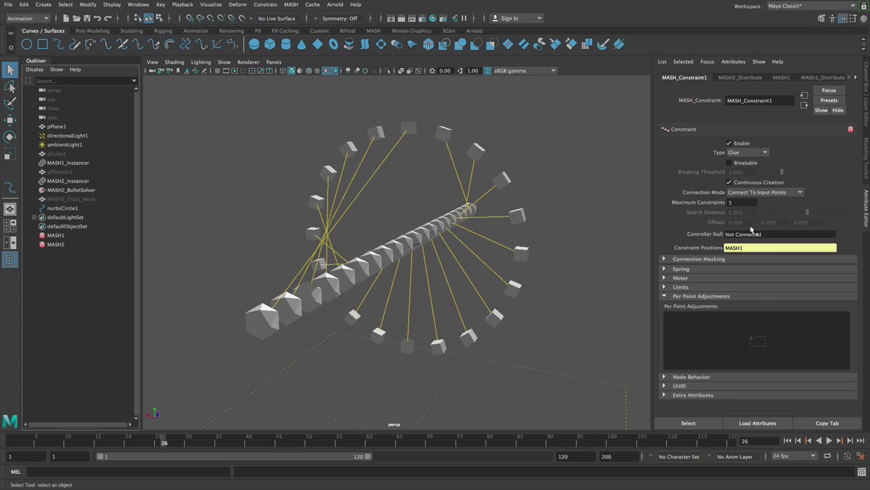
click(751, 152)
click(748, 171)
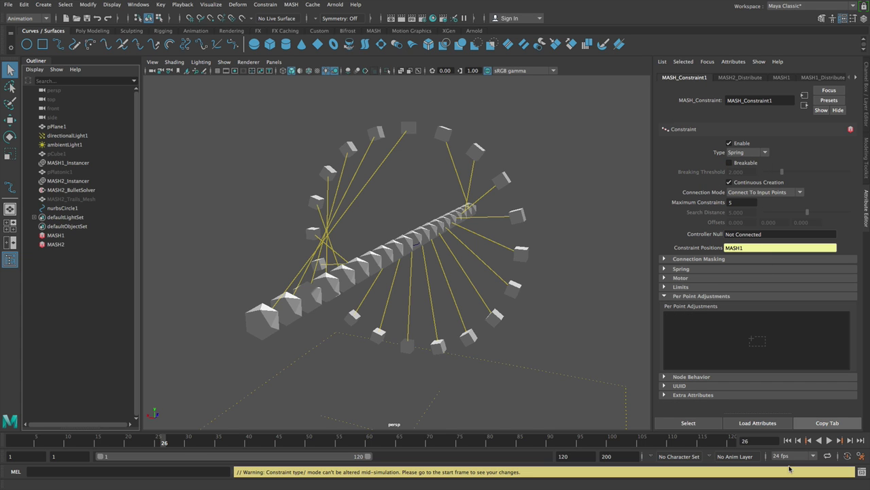
Step: Play the simulation with the spring constraints, examine the motion from several angles, and return to the start frame
click(829, 441)
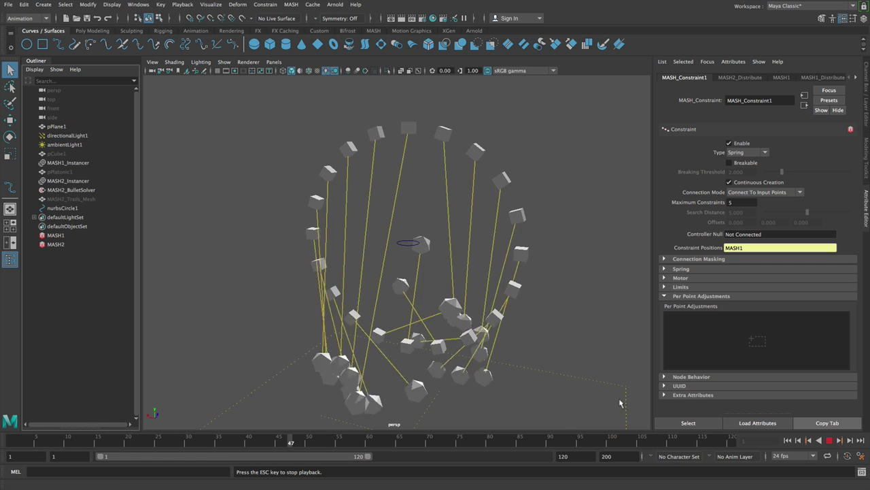
alt+drag(565, 375, 454, 357)
alt+right_drag(454, 356, 416, 348)
alt+drag(416, 348, 390, 346)
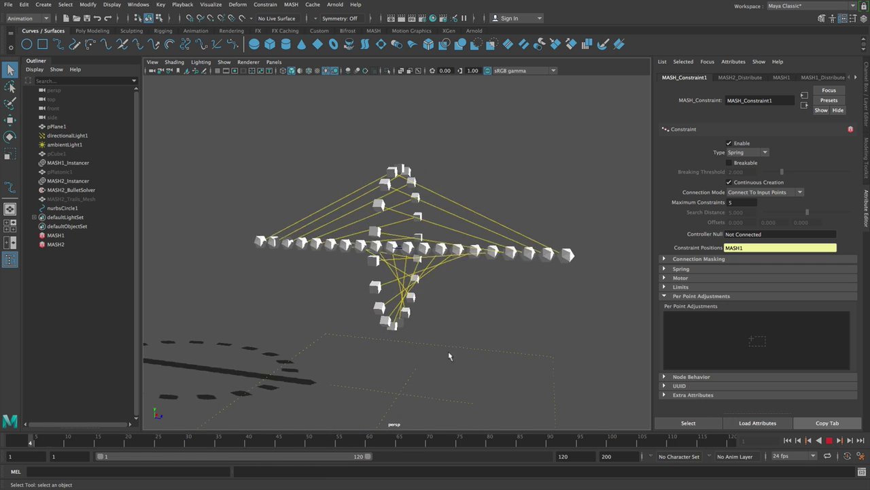
click(791, 440)
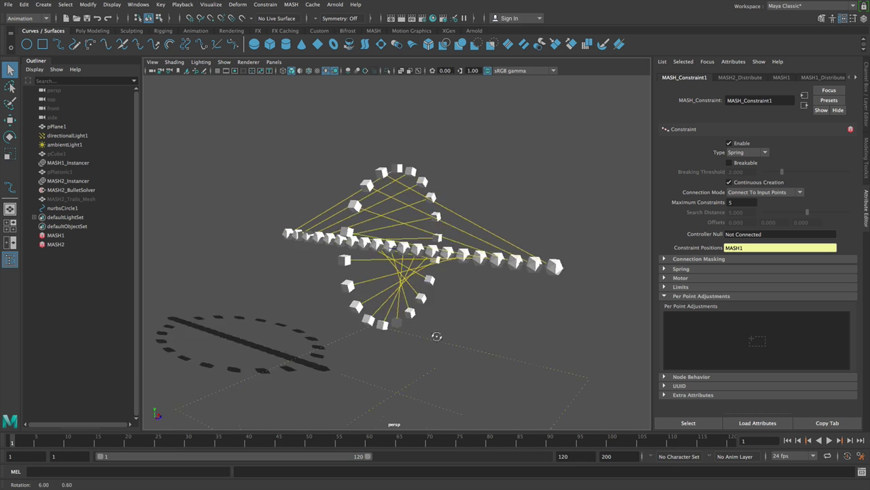